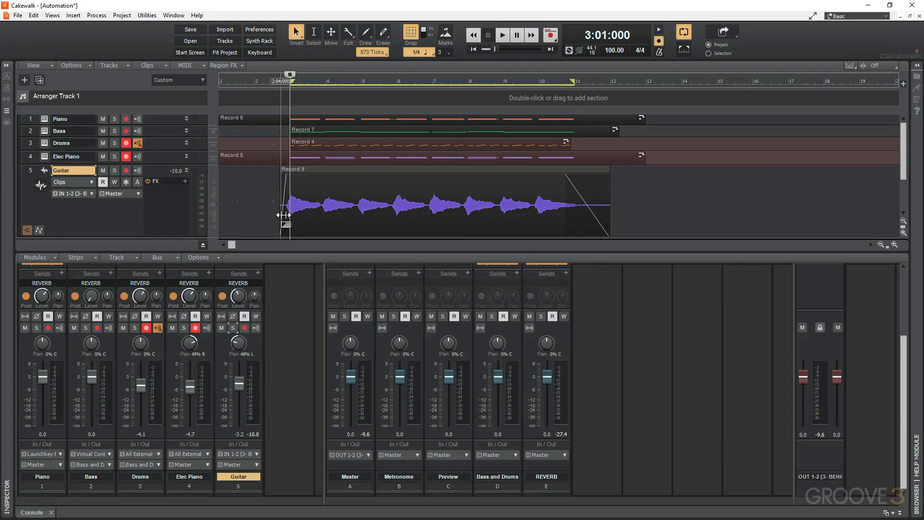
Enable automation Write on the Guitar track and record rising and falling volume fader moves during playback
mouse_move(238, 389)
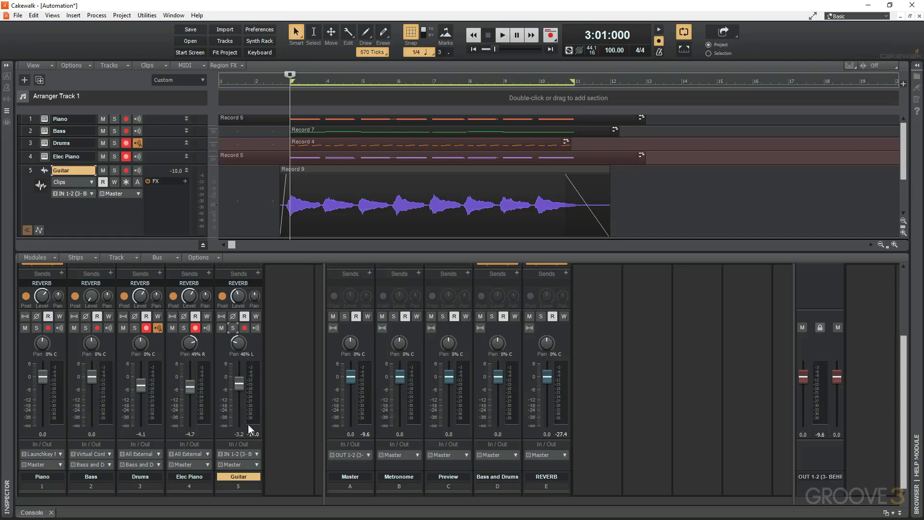
click(255, 316)
key(space)
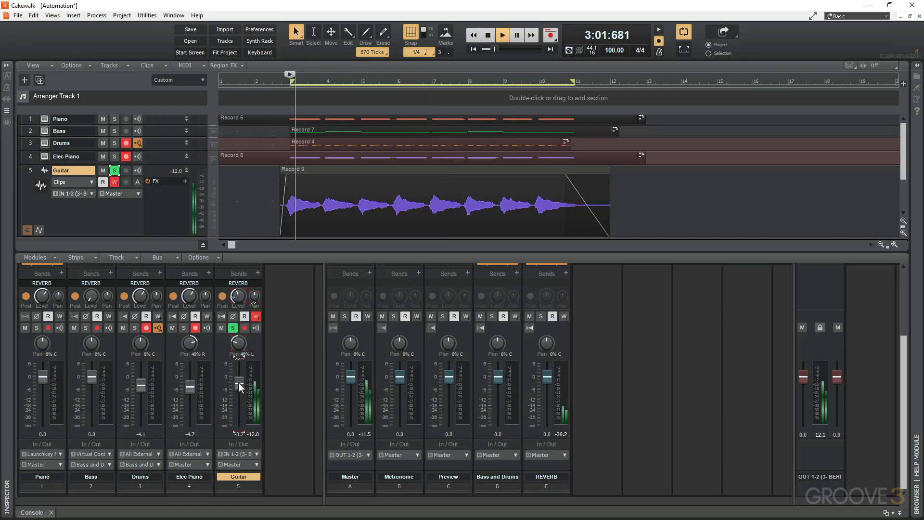
mouse_move(238, 383)
mouse_down()
mouse_move(239, 407)
mouse_move(239, 382)
mouse_up()
key(space)
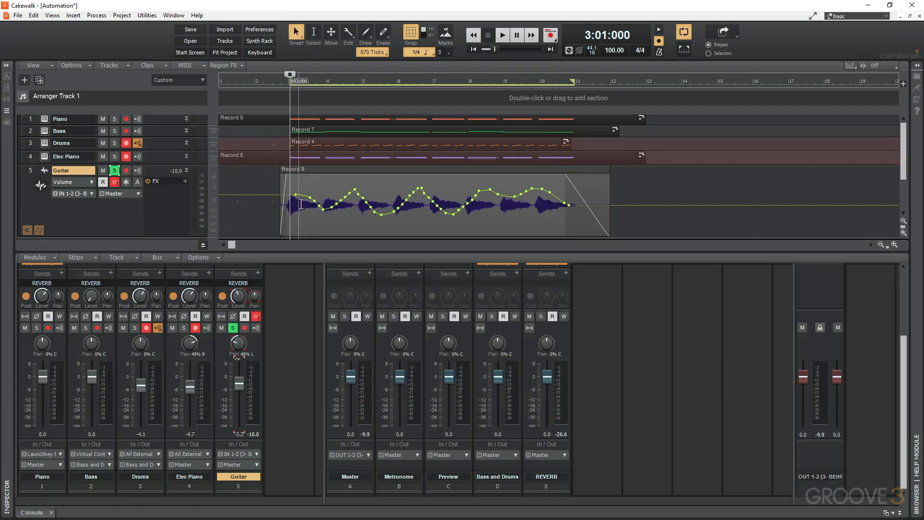
Play back the Guitar volume automation with Write disabled, switching automation Read off and back on
click(256, 317)
mouse_move(238, 378)
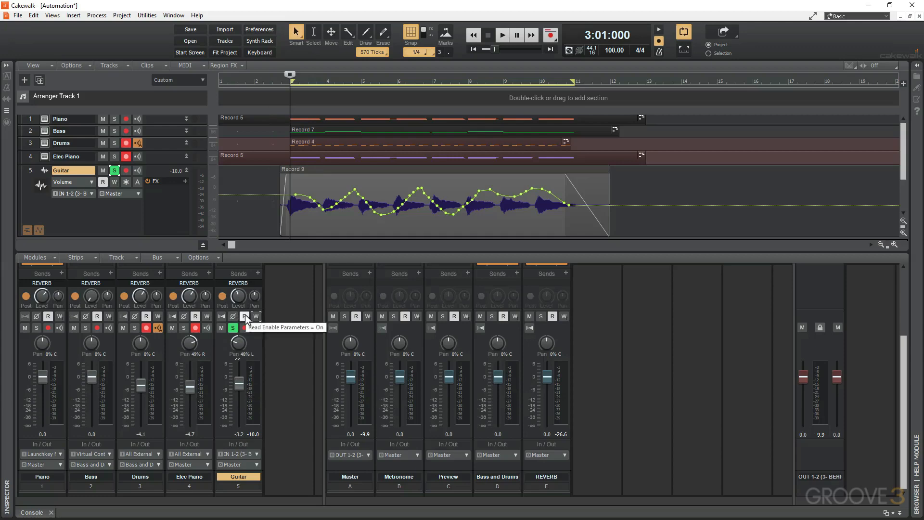
key(space)
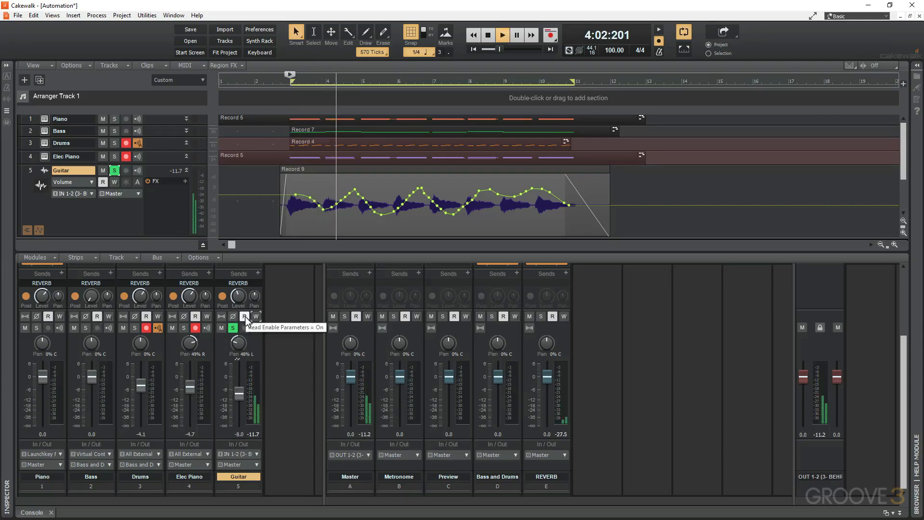
click(245, 316)
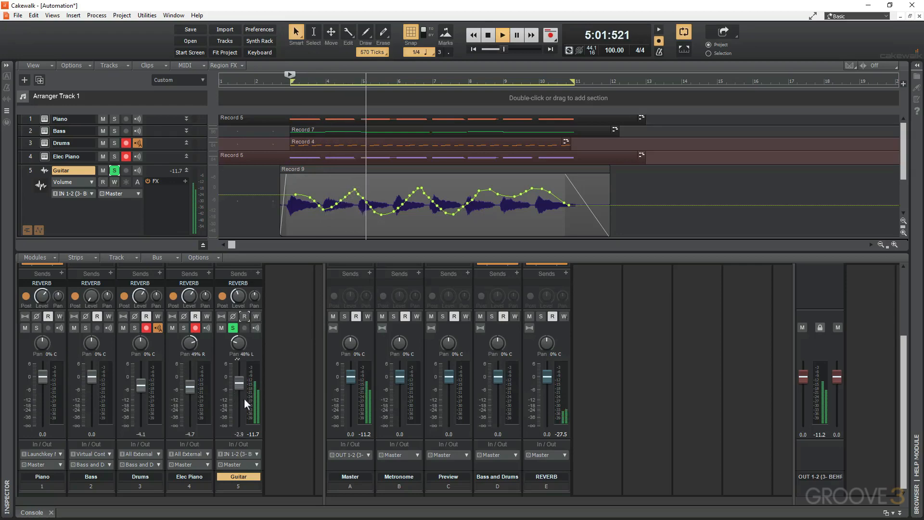
click(245, 317)
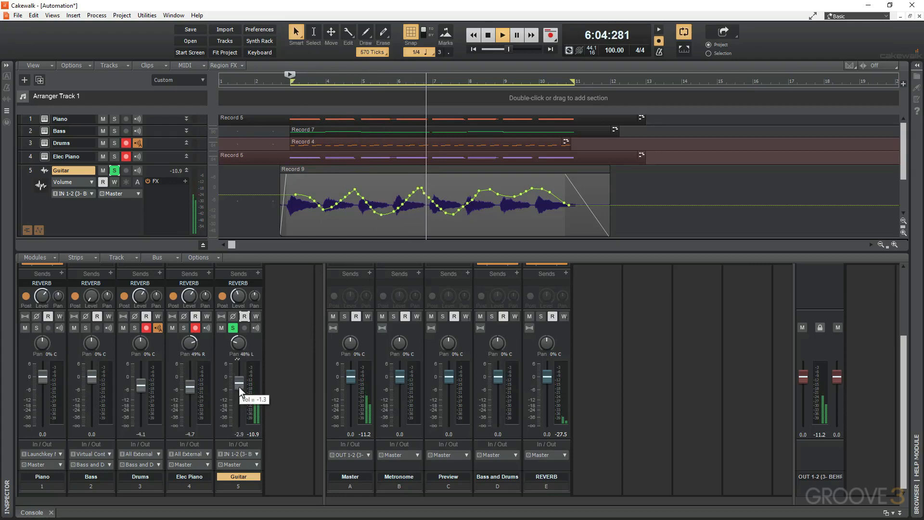
Re-enable automation Write on Guitar during playback and record new volume fader moves over roughly bars 8 to 9
click(256, 316)
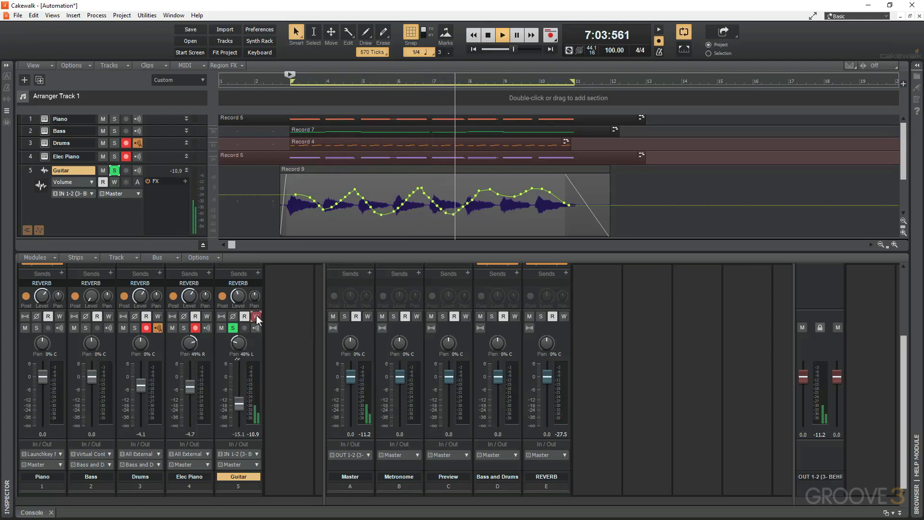
mouse_move(240, 397)
mouse_down()
mouse_move(239, 381)
mouse_move(241, 389)
mouse_up()
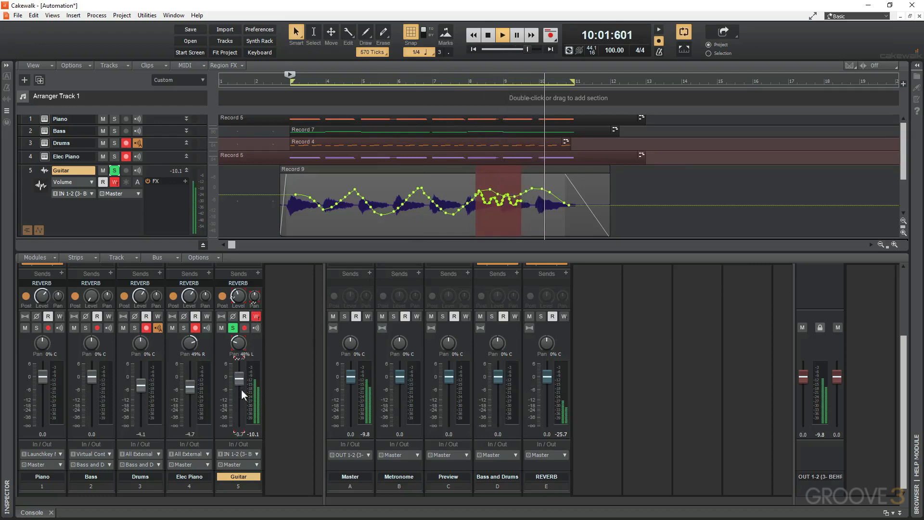
key(space)
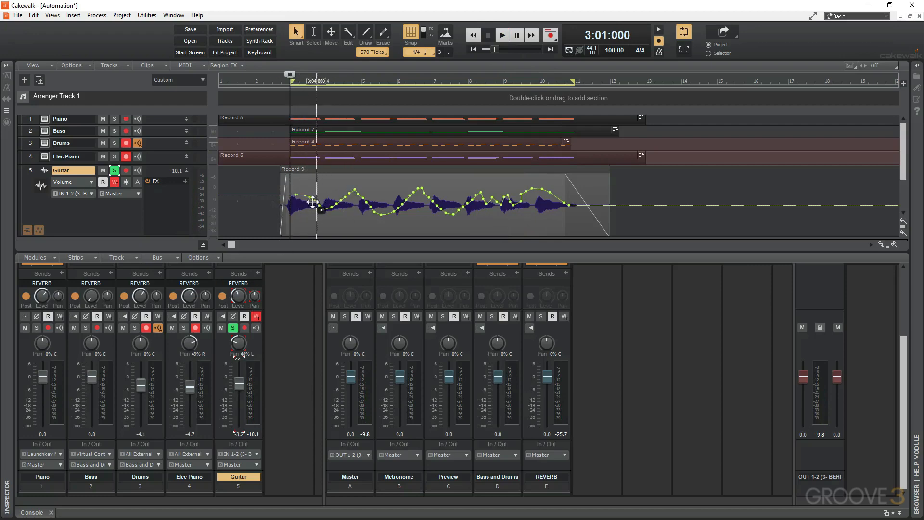
Move the early nodes of the Guitar volume envelope downward and clear the whole envelope with Clear All
mouse_move(308, 199)
mouse_down()
mouse_move(299, 217)
mouse_move(316, 208)
mouse_up()
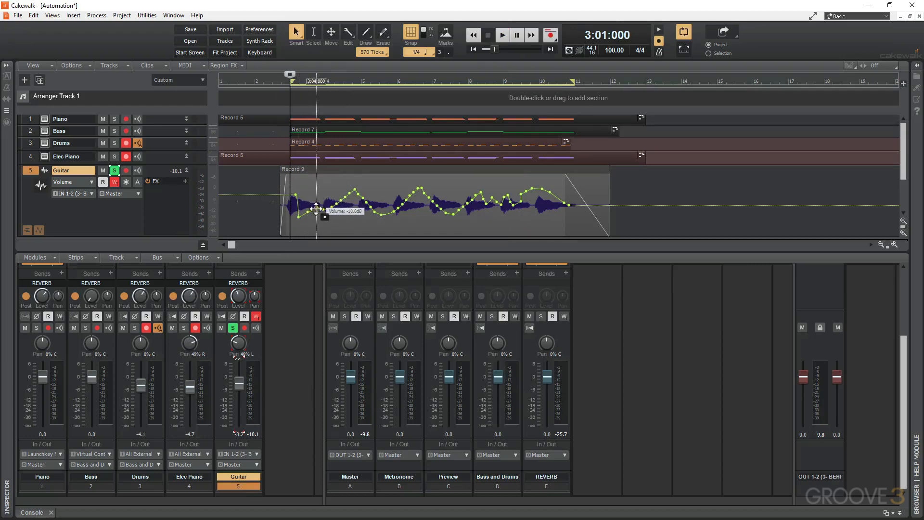
right_click(316, 208)
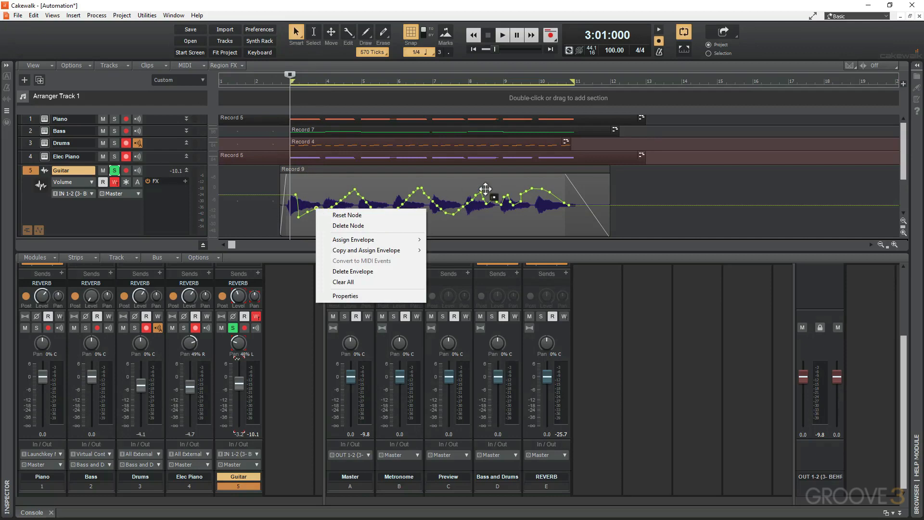
click(368, 281)
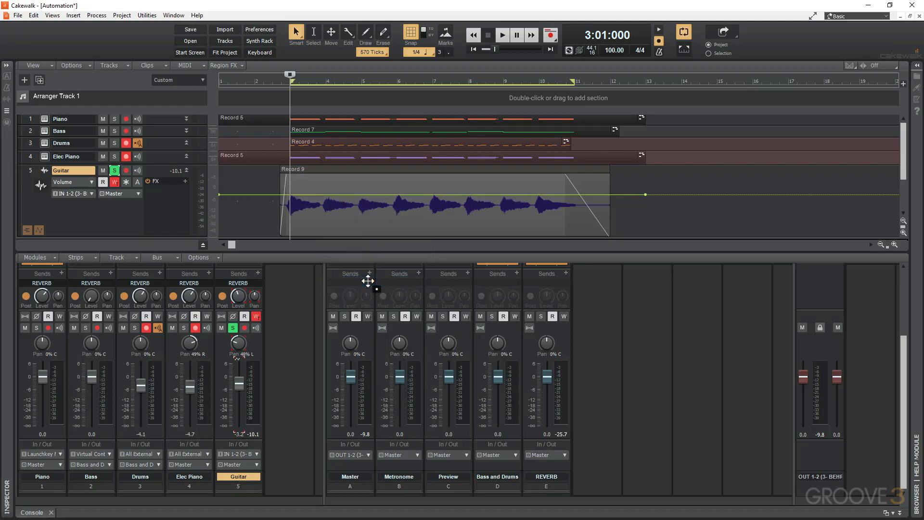
Draw a wavy Freehand volume curve across the Guitar clip with the Draw tool and undo it
click(367, 34)
right_click(367, 34)
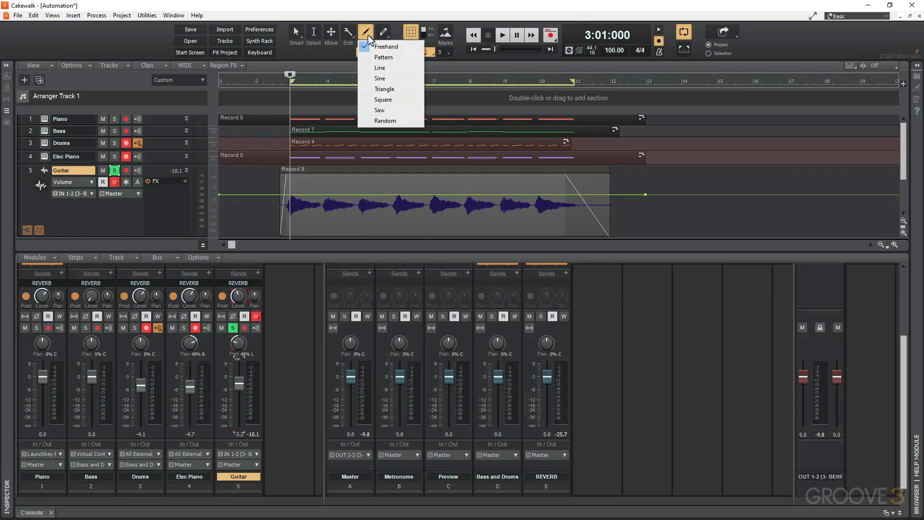
click(383, 48)
mouse_move(286, 197)
mouse_down()
mouse_move(337, 226)
mouse_move(362, 190)
mouse_move(404, 220)
mouse_move(472, 207)
mouse_move(535, 178)
mouse_move(568, 204)
mouse_up()
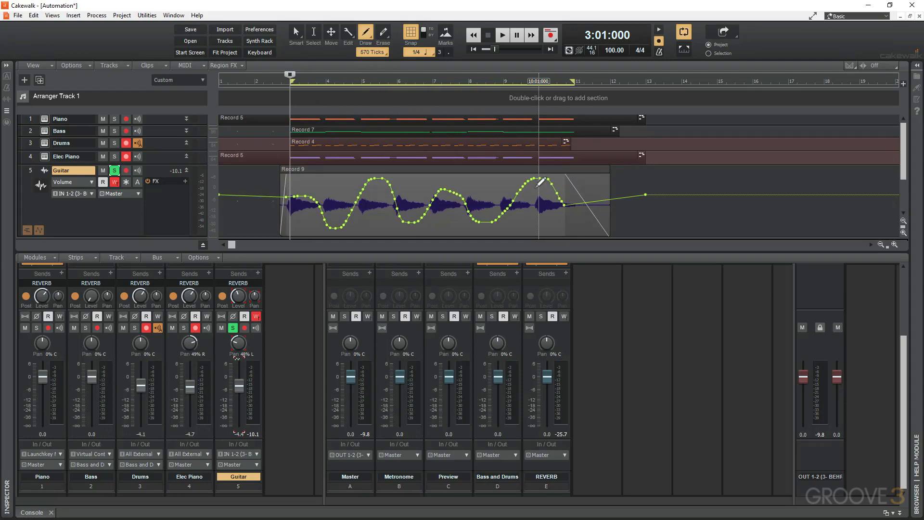
key(ctrl+z)
With the Smart tool, add volume envelope nodes on Guitar and lower the middle ones to form V-shaped dips around bars 4 and 7
click(296, 33)
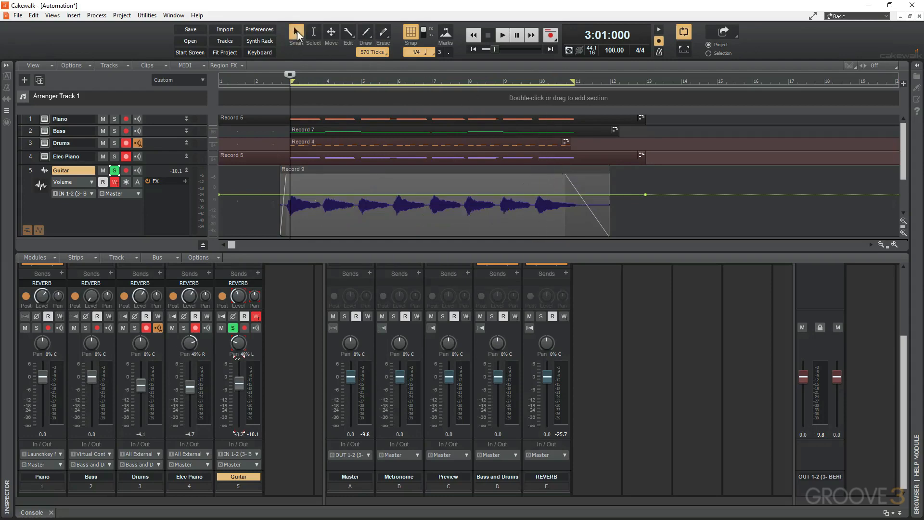
click(298, 195)
click(324, 195)
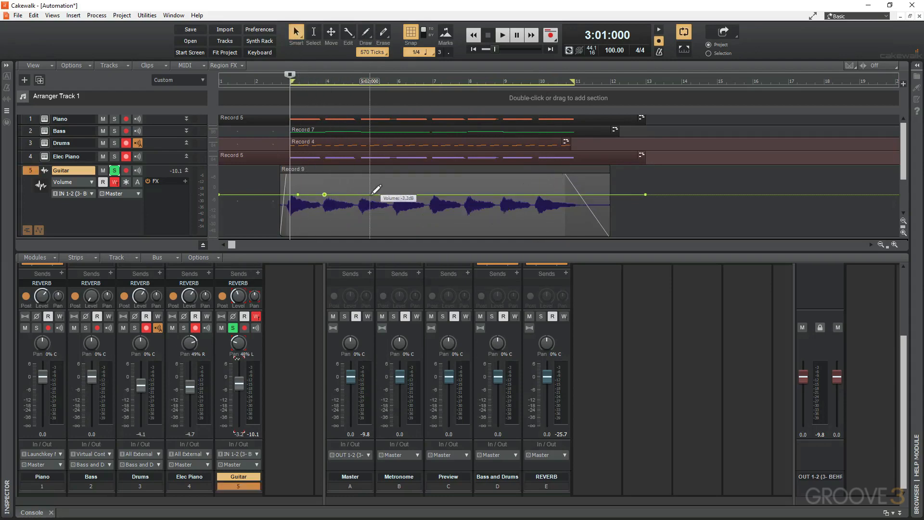
click(369, 195)
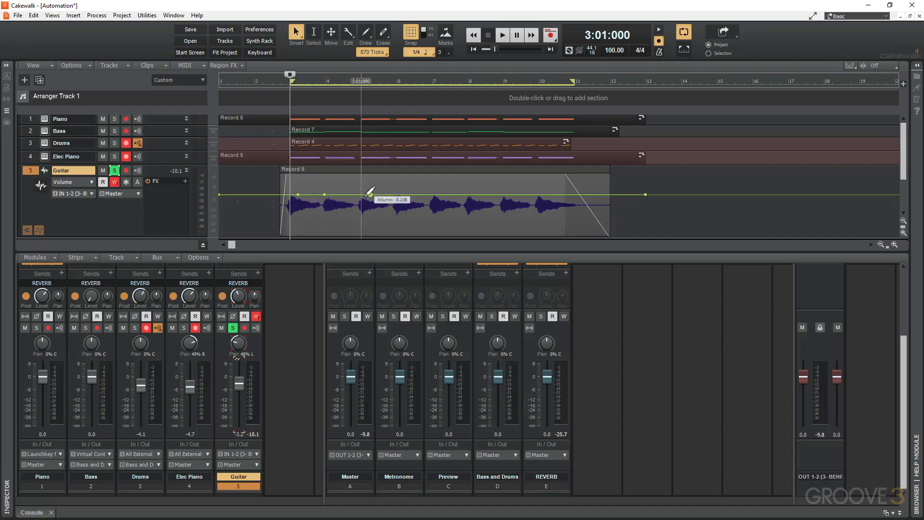
drag(325, 194, 325, 221)
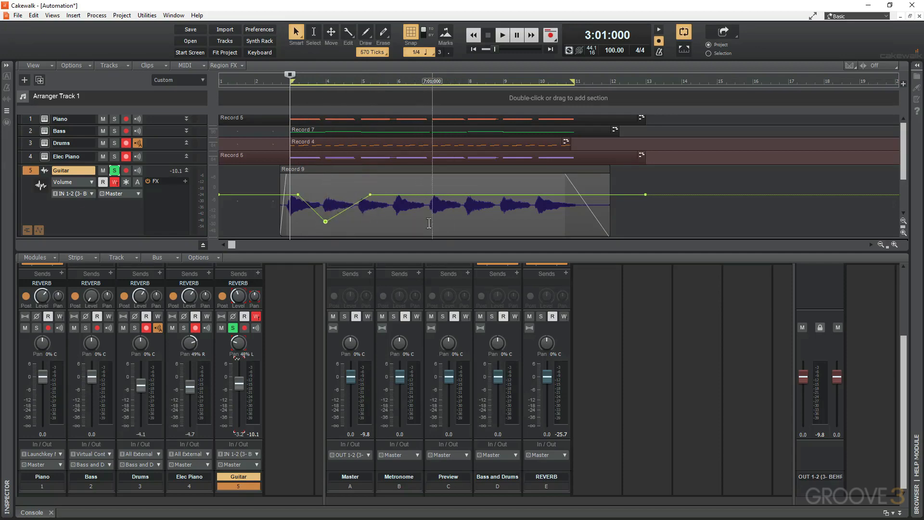
click(424, 194)
drag(436, 195, 441, 221)
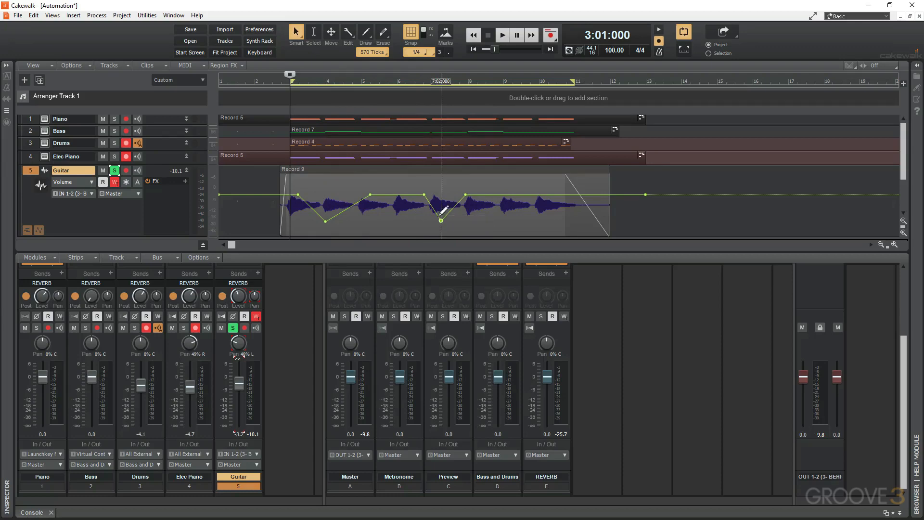
Record pan automation on the write-enabled Guitar track by sweeping its Pan knob back and forth during playback
click(255, 316)
mouse_move(239, 343)
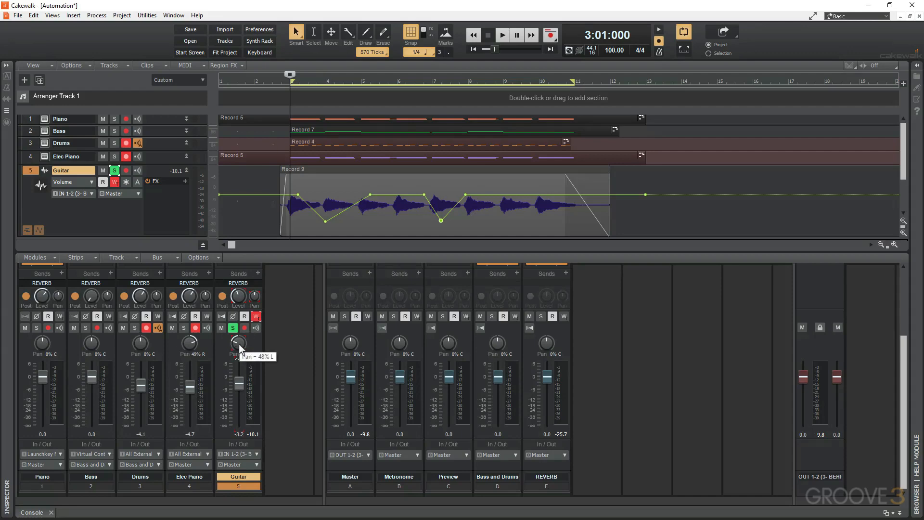
key(space)
mouse_move(239, 343)
mouse_down()
mouse_move(238, 296)
mouse_move(239, 366)
mouse_move(239, 298)
mouse_move(239, 363)
mouse_move(239, 317)
mouse_move(238, 350)
mouse_move(239, 319)
mouse_move(238, 343)
mouse_up()
key(space)
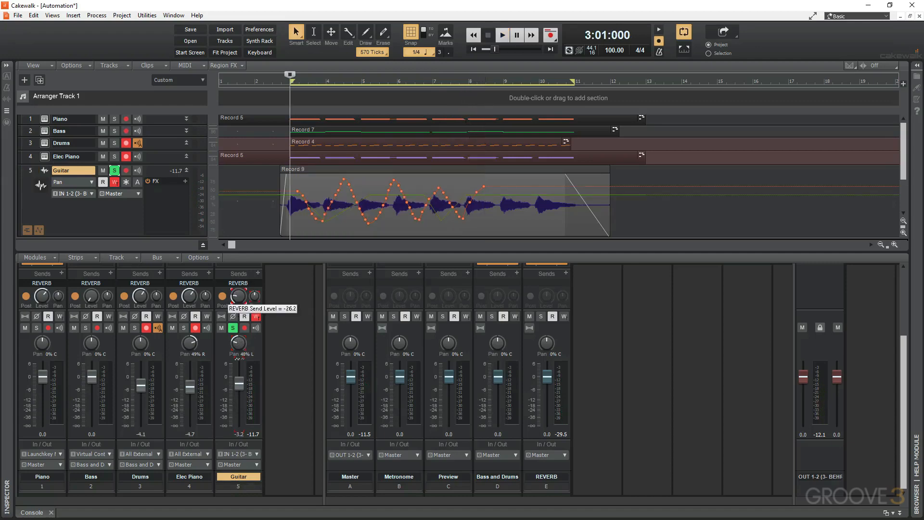
Record REVERB send level automation on the Guitar track by raising and lowering the send during playback
key(space)
mouse_move(240, 298)
mouse_down()
mouse_move(239, 271)
mouse_move(239, 303)
mouse_move(239, 288)
mouse_up()
key(space)
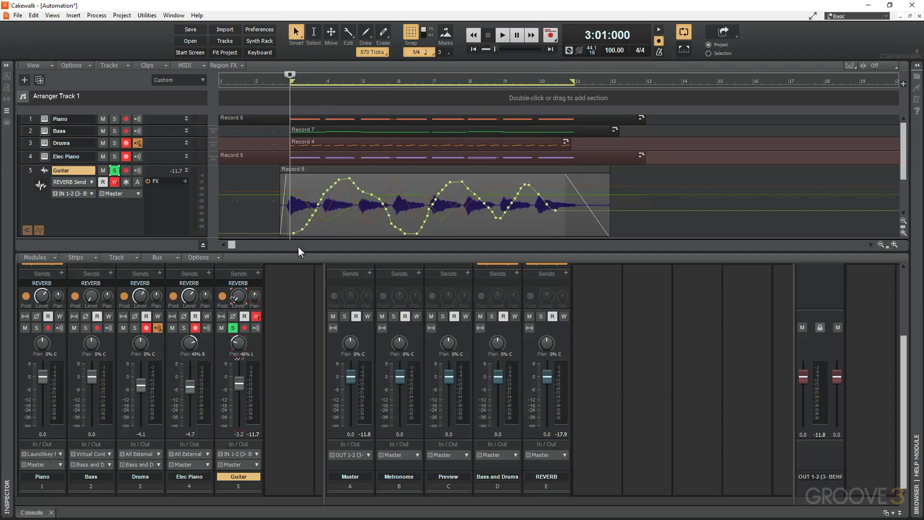
Collapse the Console, show the Guitar track's automation lanes, and check which parameters the first lane offers
key(d)
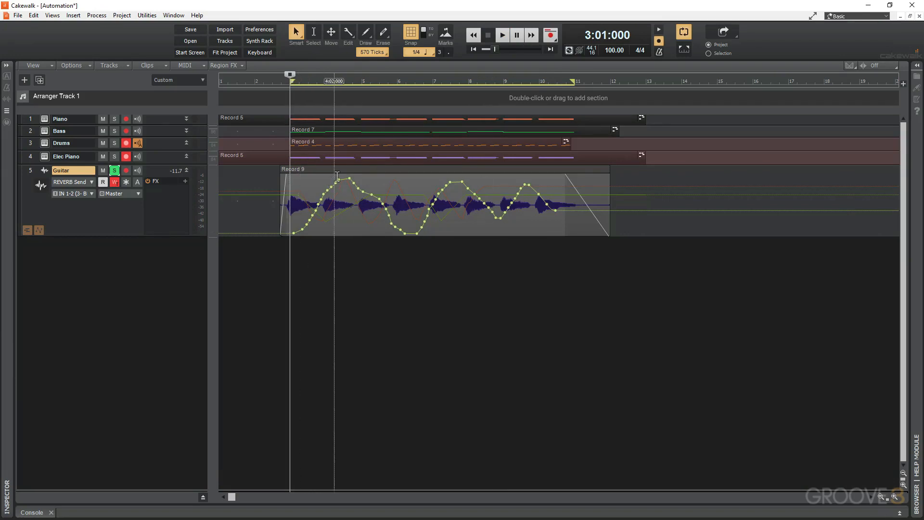
click(38, 230)
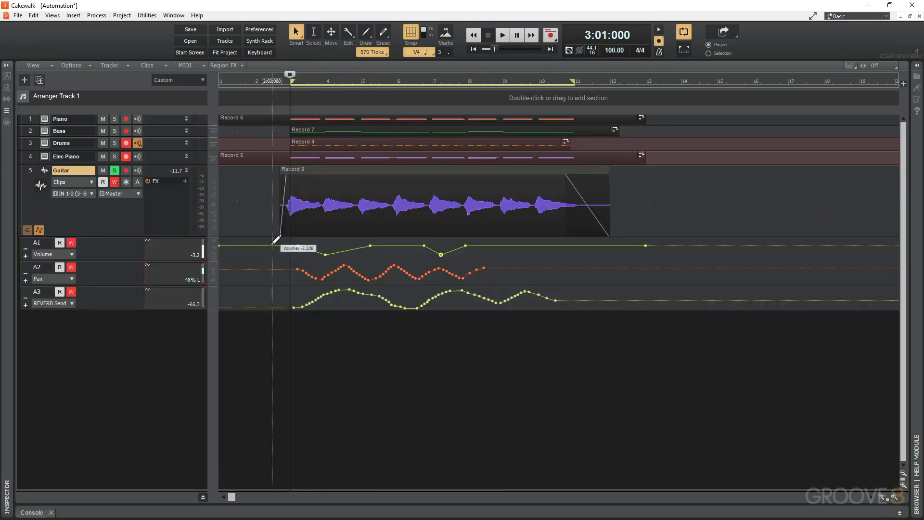
click(58, 254)
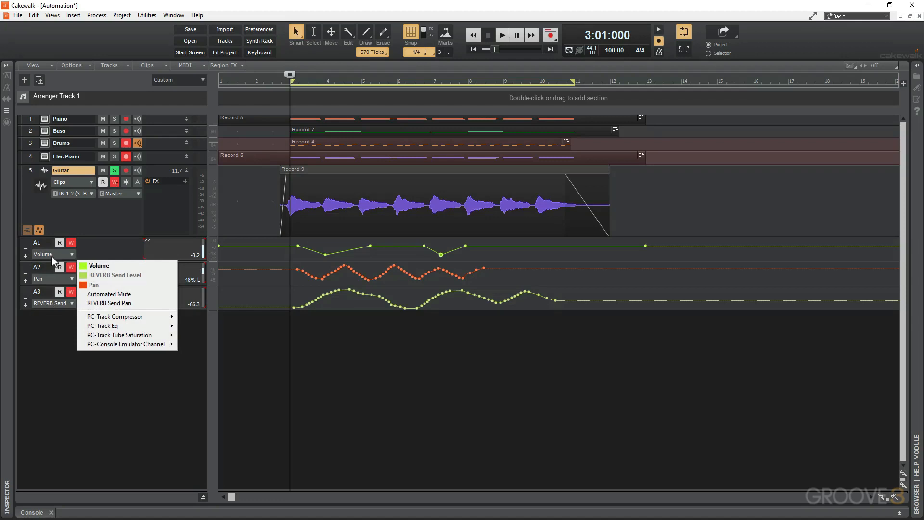
click(42, 266)
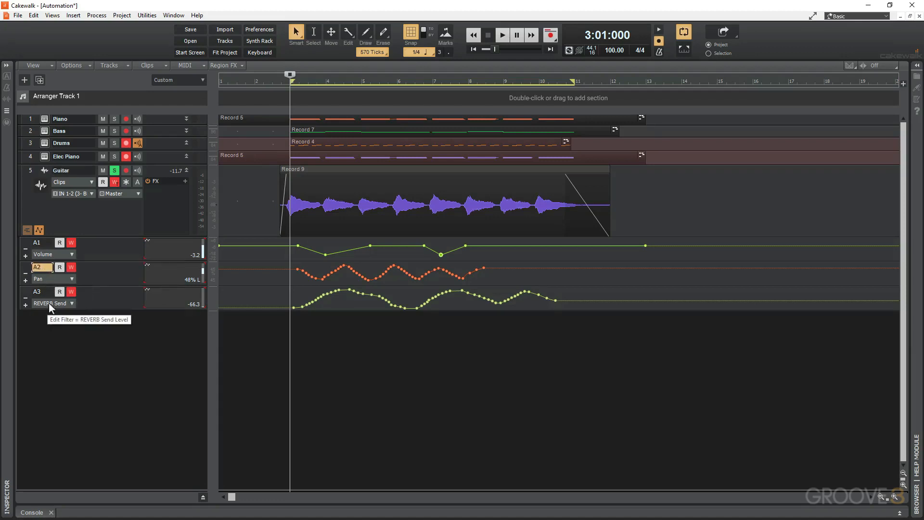
Rename the Guitar automation lanes A1, A2 and A3 as Volume, Pan and Reverb Send
double_click(41, 243)
text(Volum)
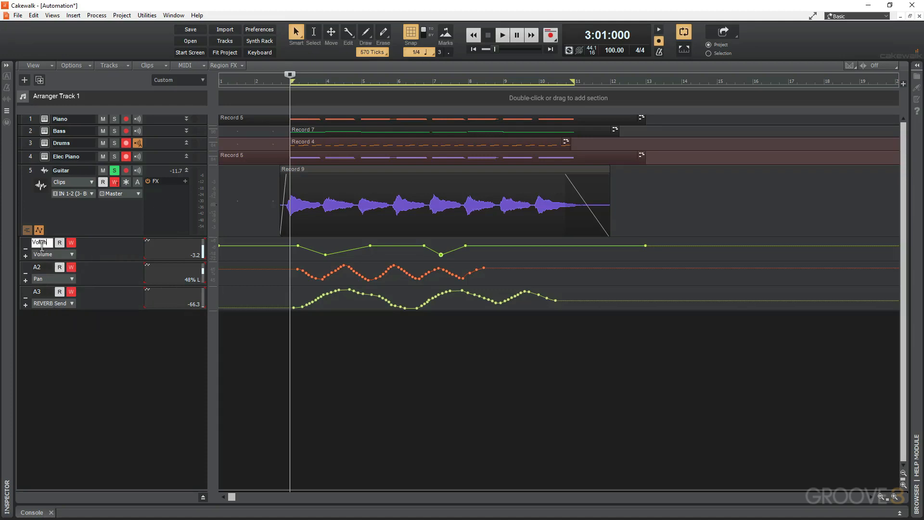
text(e)
key(Return)
double_click(37, 266)
key(Return)
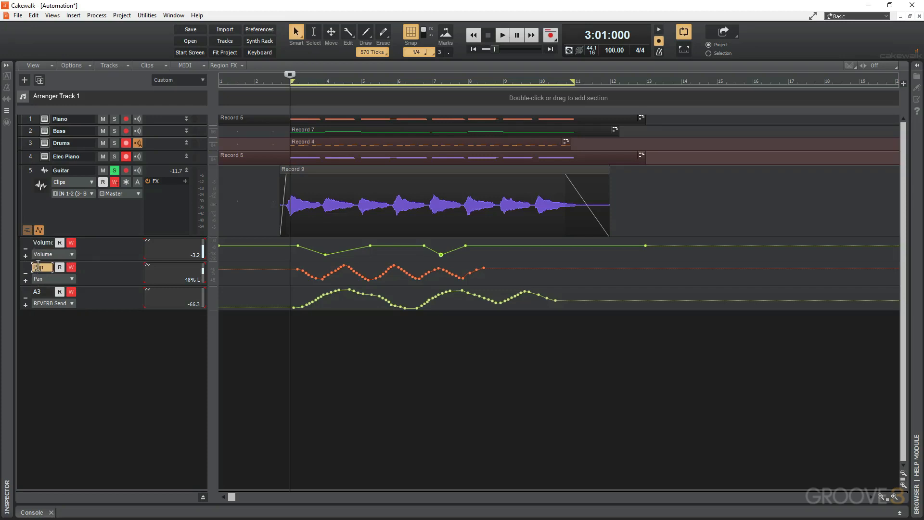
double_click(39, 292)
text(Reverb Send)
key(Return)
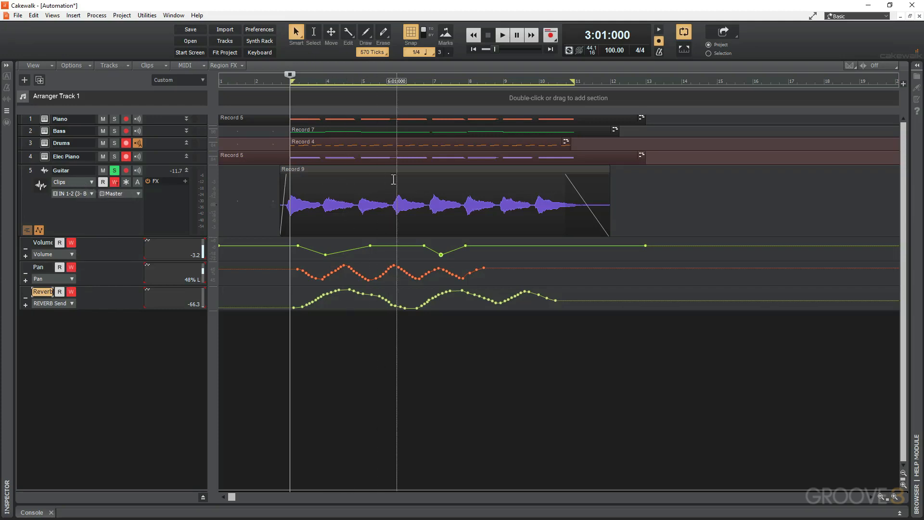
Display the Volume automation on the main Guitar track and remove the separate Pan and Reverb Send lanes
click(88, 183)
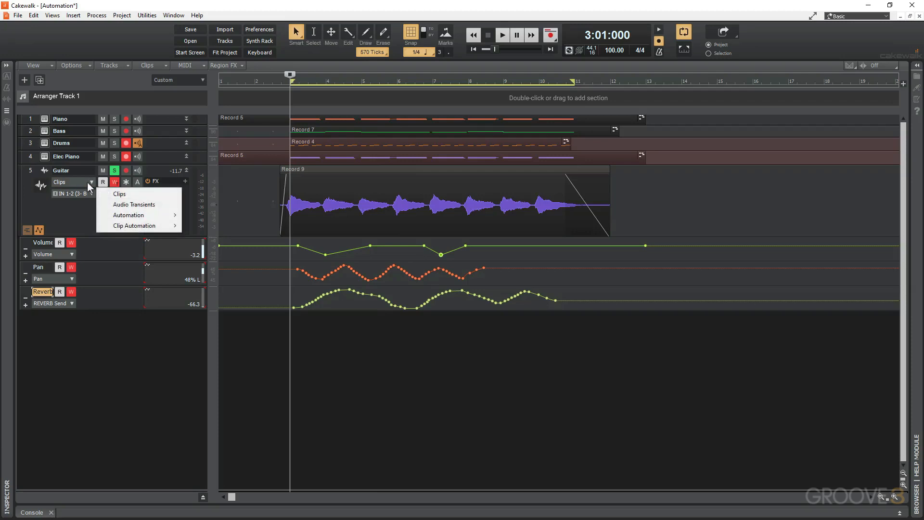
mouse_move(110, 214)
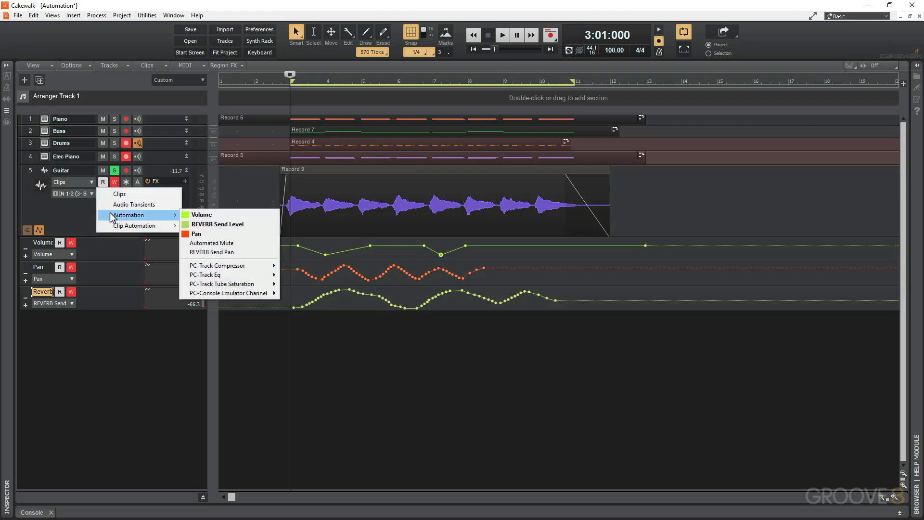
click(202, 214)
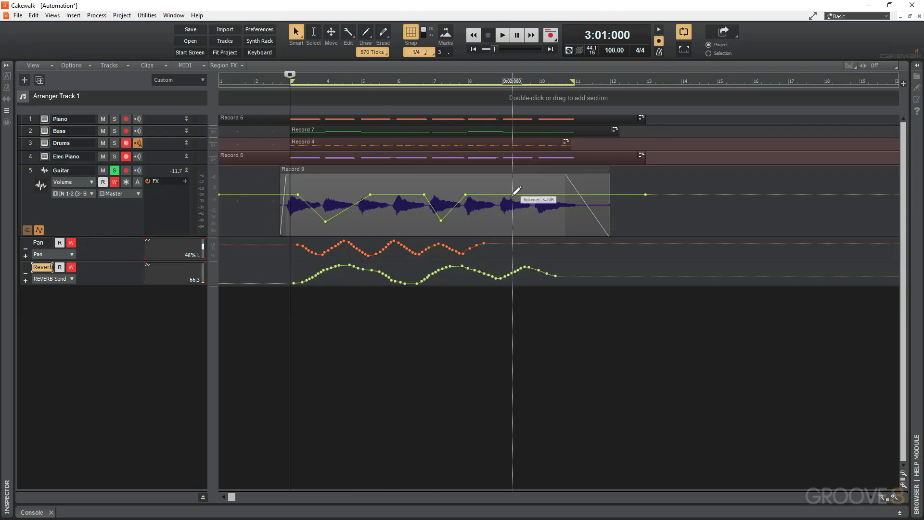
click(25, 250)
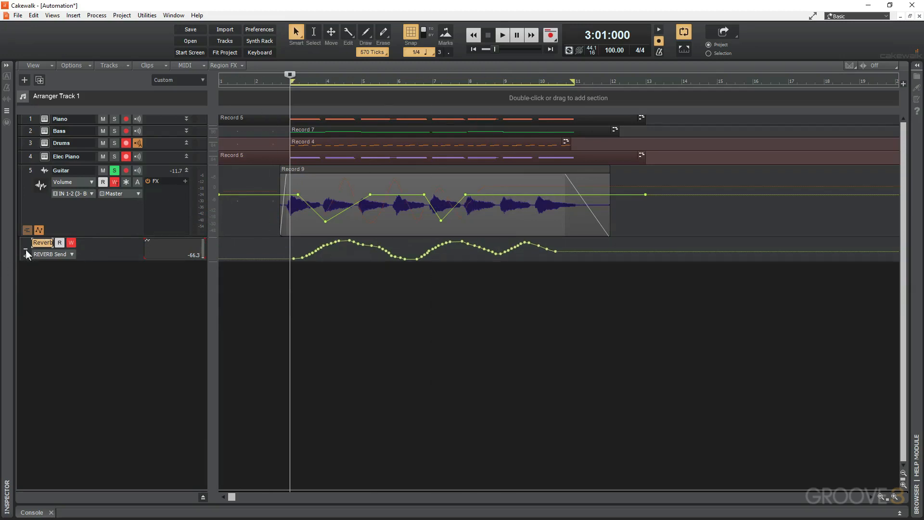
click(25, 249)
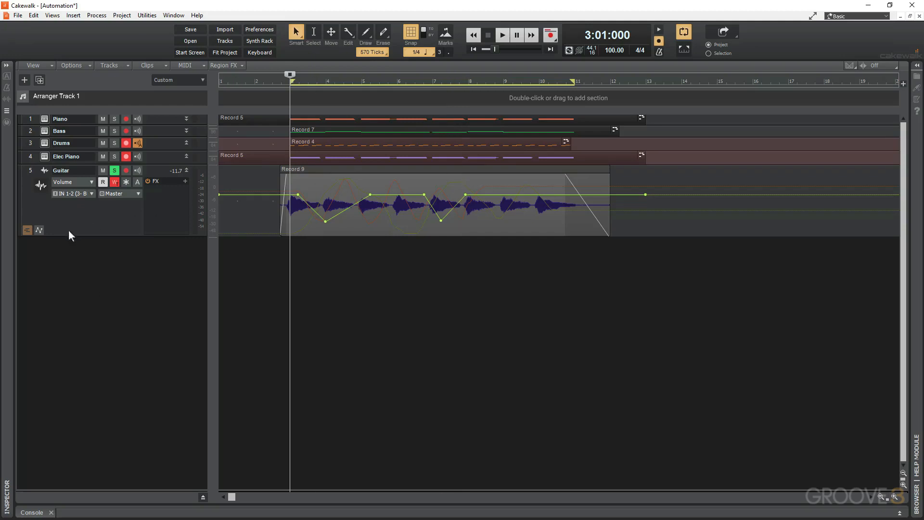
Show the Guitar track's automation lanes, add a fourth lane and assign it to PC-Track Tube Saturation Drive
click(40, 231)
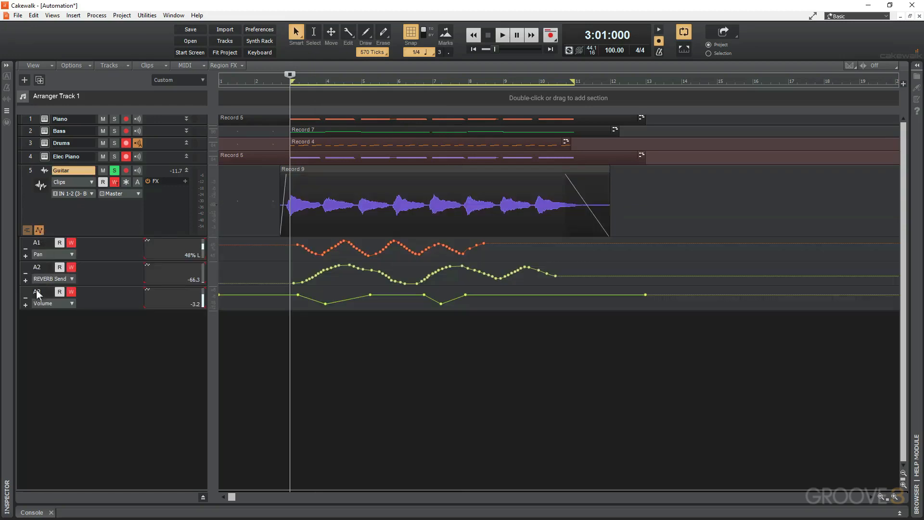
click(22, 305)
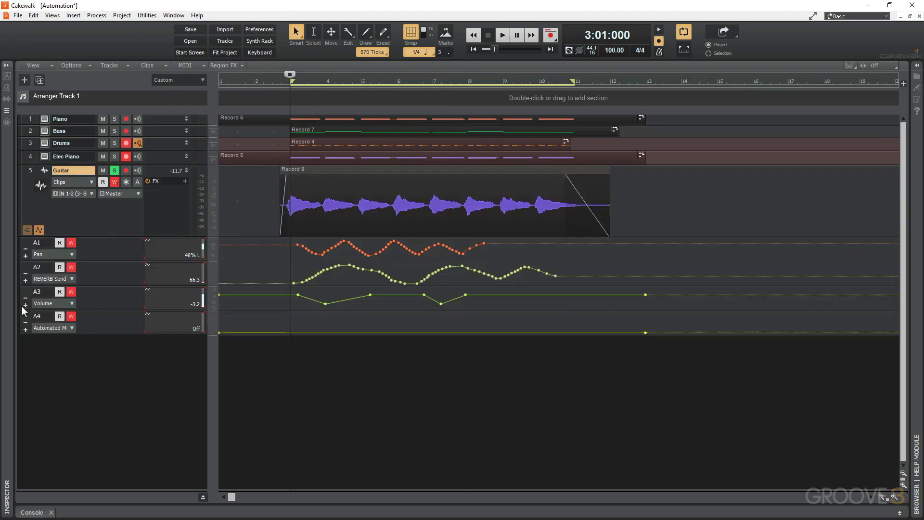
click(45, 328)
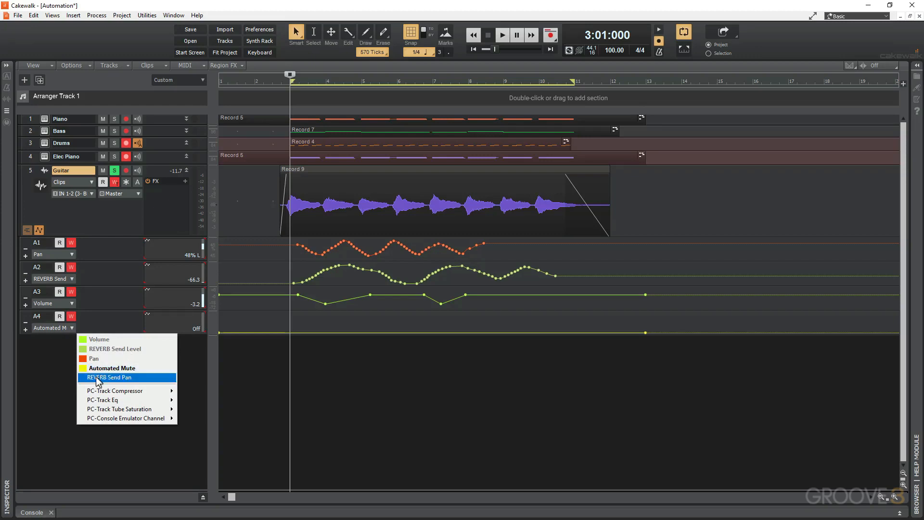
mouse_move(92, 393)
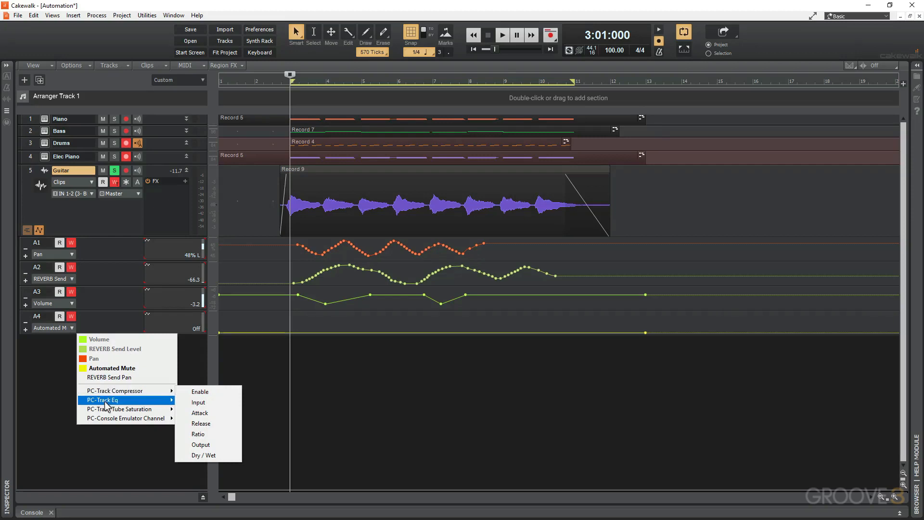
mouse_move(102, 412)
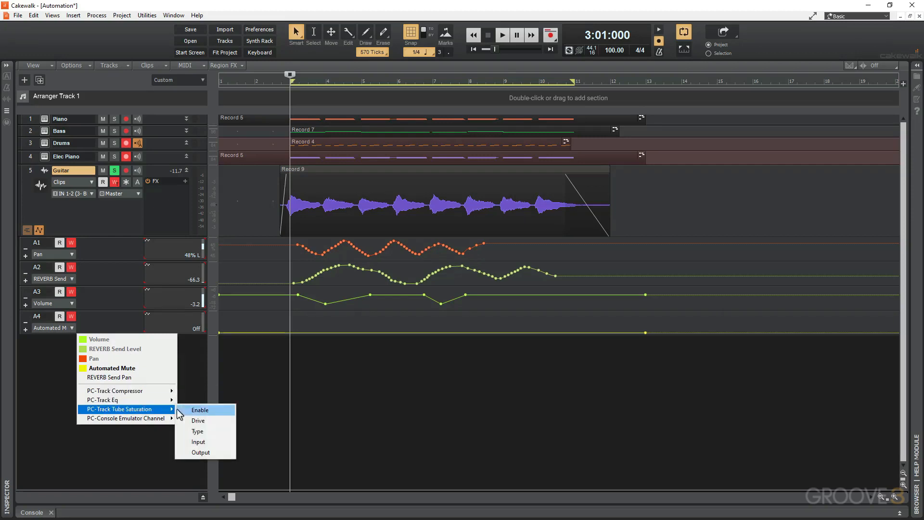
click(198, 411)
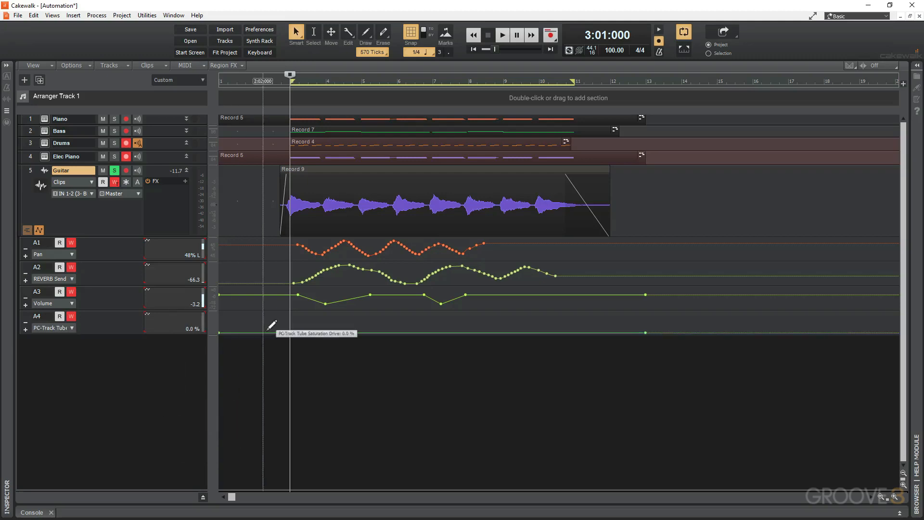
Draw three Tube Saturation Drive automation points near 5:04, 6:04 and 8:01, raising the last one to about 97%
drag(268, 331, 388, 319)
click(422, 321)
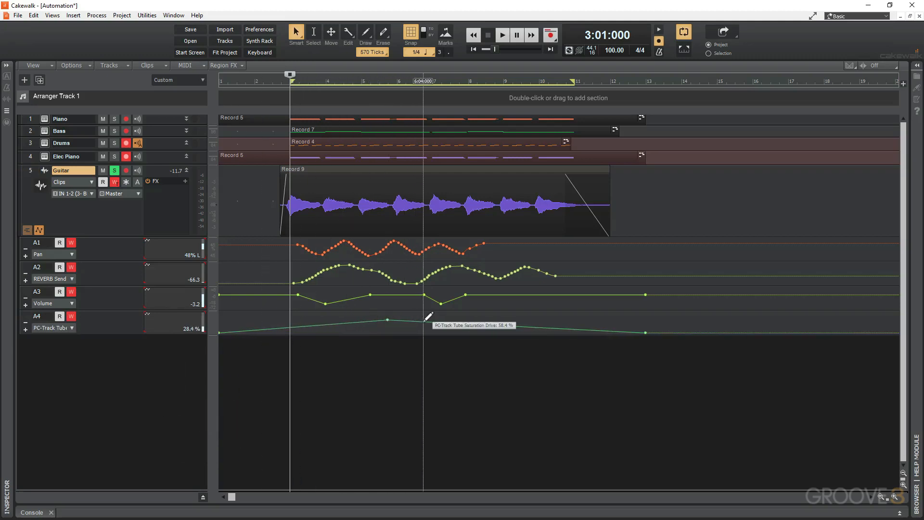
drag(468, 323, 468, 314)
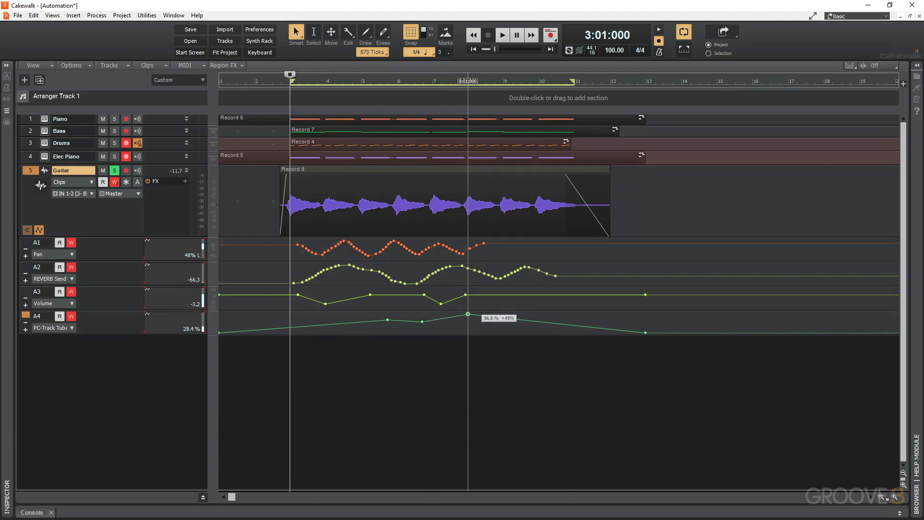
Expand the Guitar track's ProChannel in an enlarged Console and play back to watch the Tube Drive automation, then collapse it
key(d)
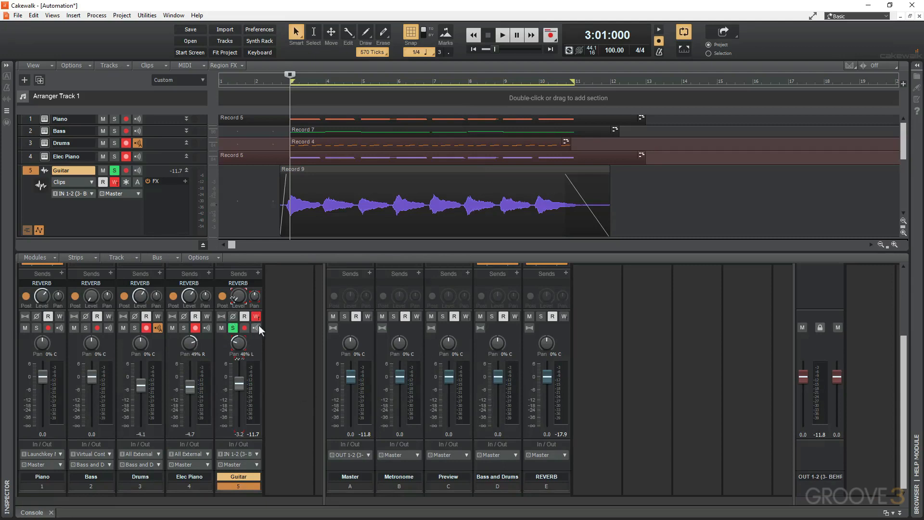
drag(308, 251, 310, 168)
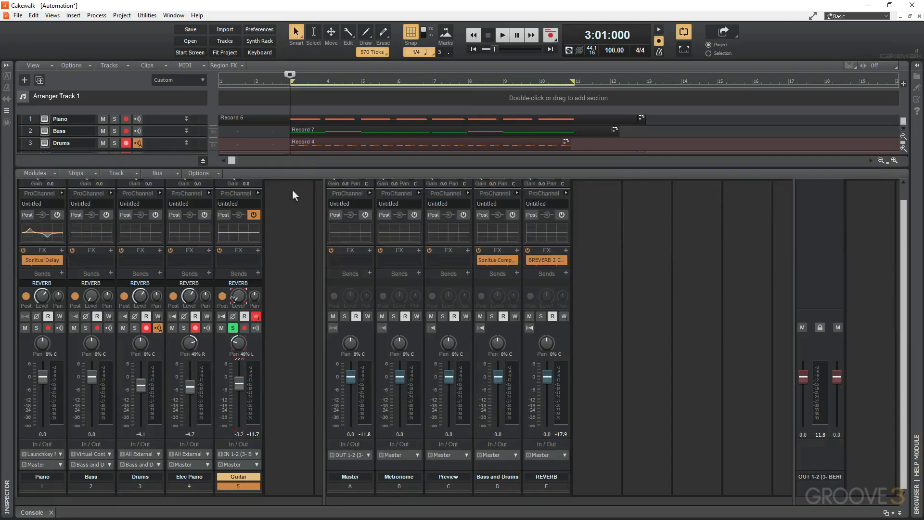
click(258, 192)
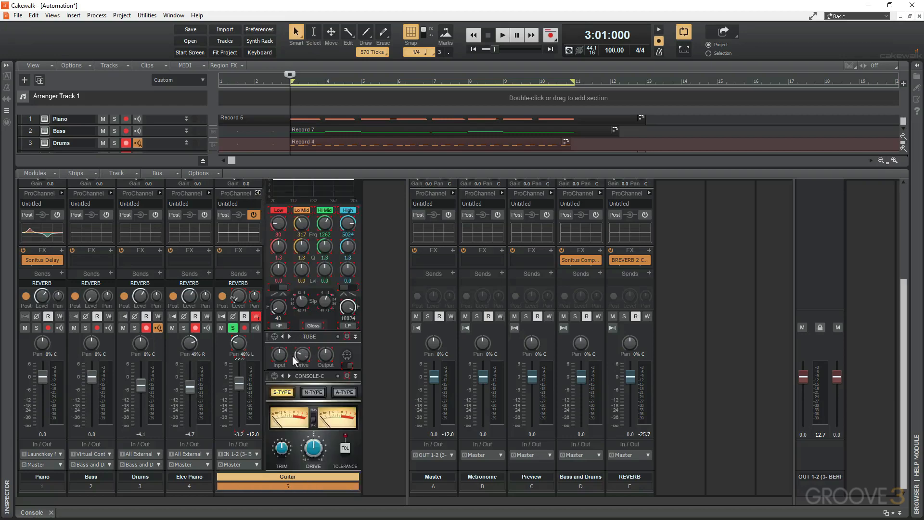
mouse_move(302, 356)
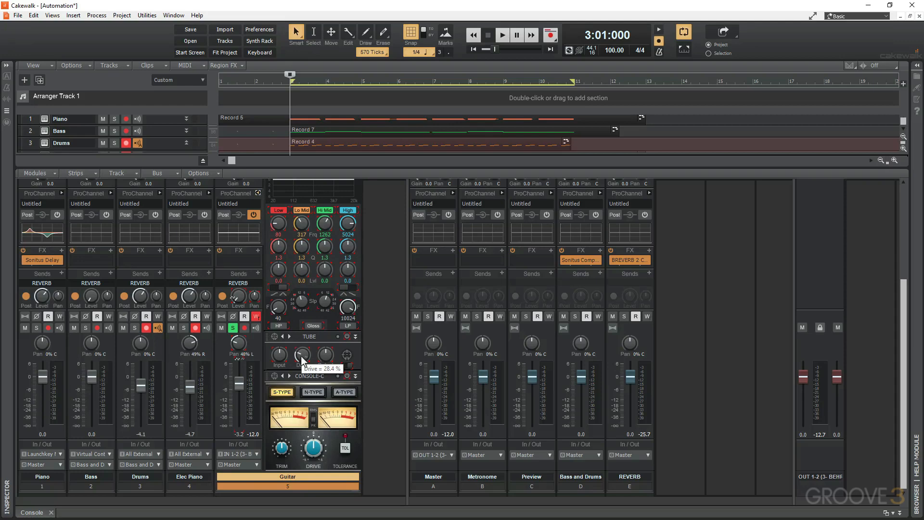
key(space)
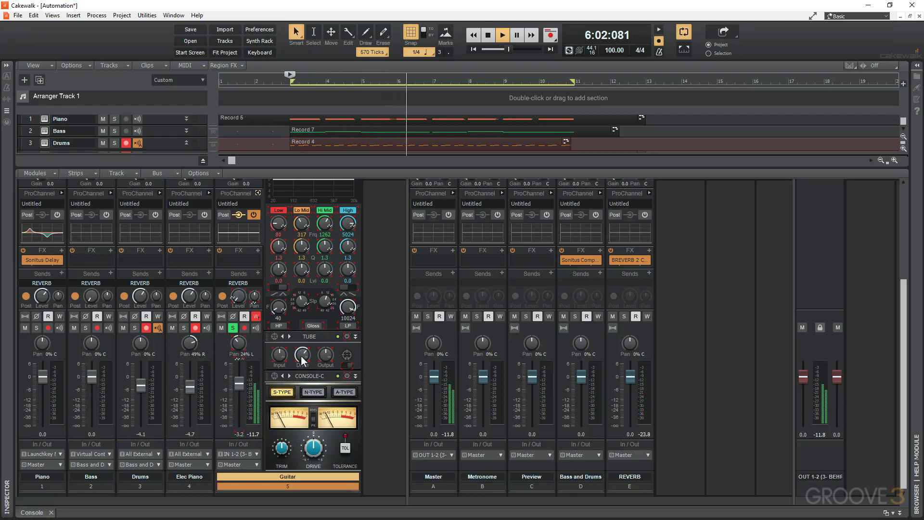
key(space)
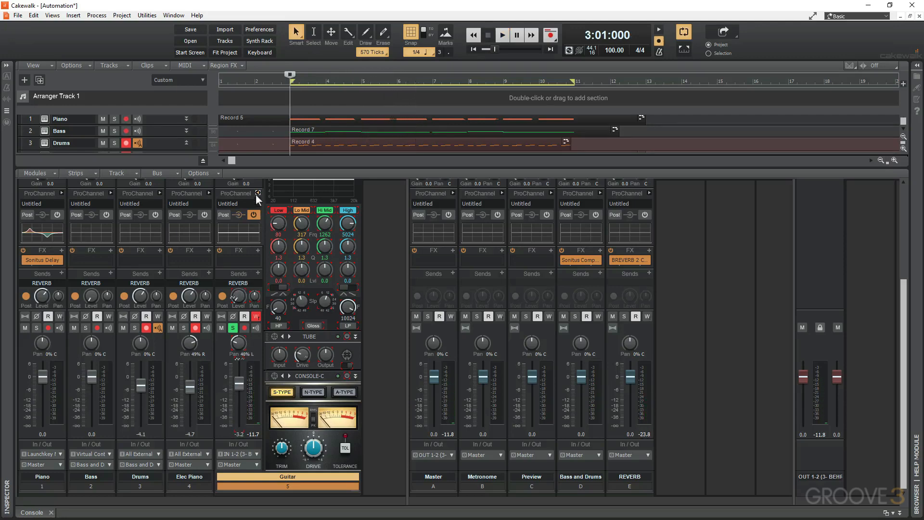
click(258, 193)
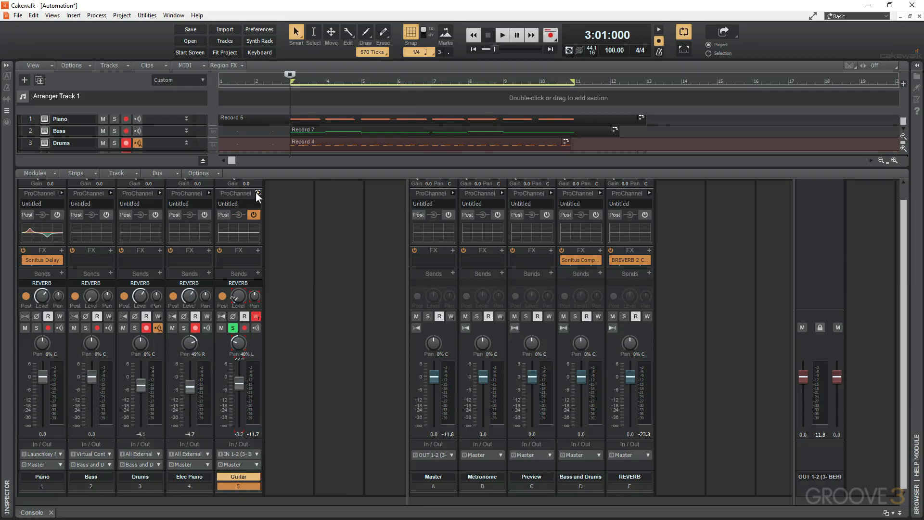
Insert the Cakewalk Sonitus Phase audio effect in the Guitar track's FX rack and close its window
click(258, 250)
mouse_move(280, 278)
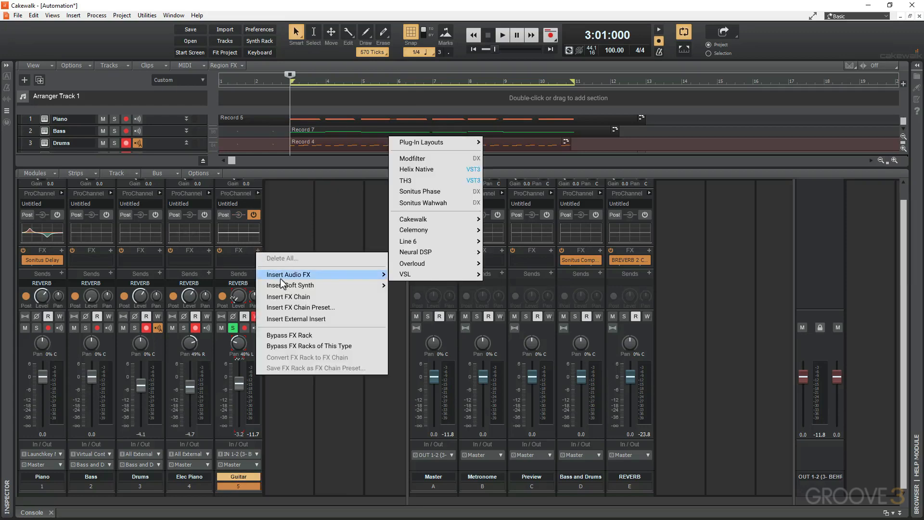
mouse_move(411, 222)
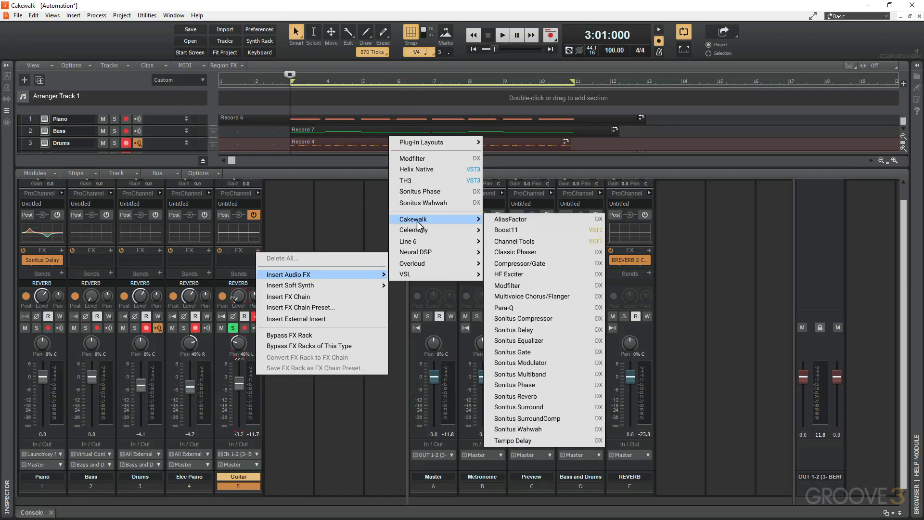
click(538, 385)
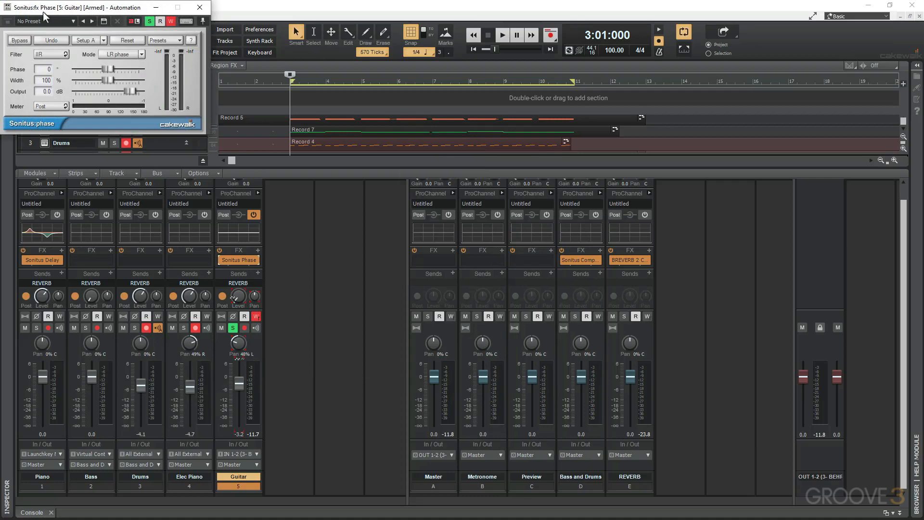
drag(44, 12, 325, 279)
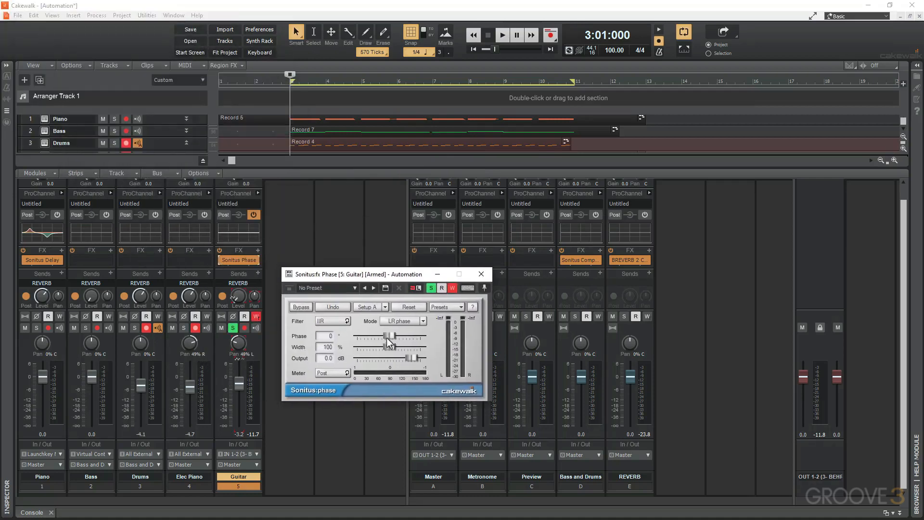
click(481, 273)
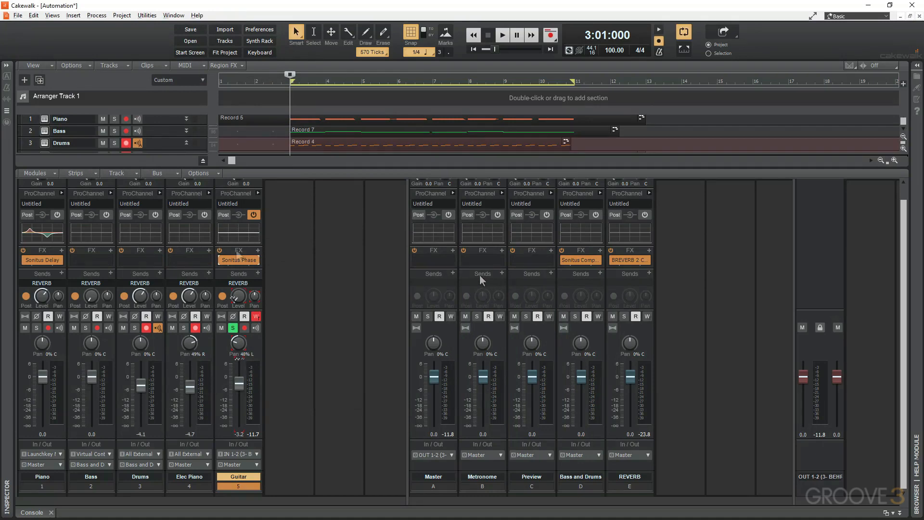
Collapse the Console, add a fifth Guitar automation lane and assign it to the Sonitus Phase Width parameter
click(51, 512)
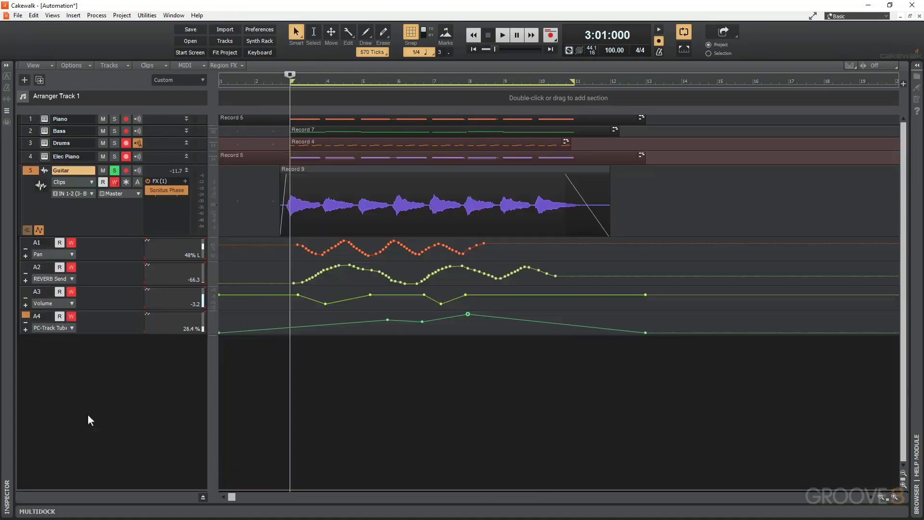
click(25, 330)
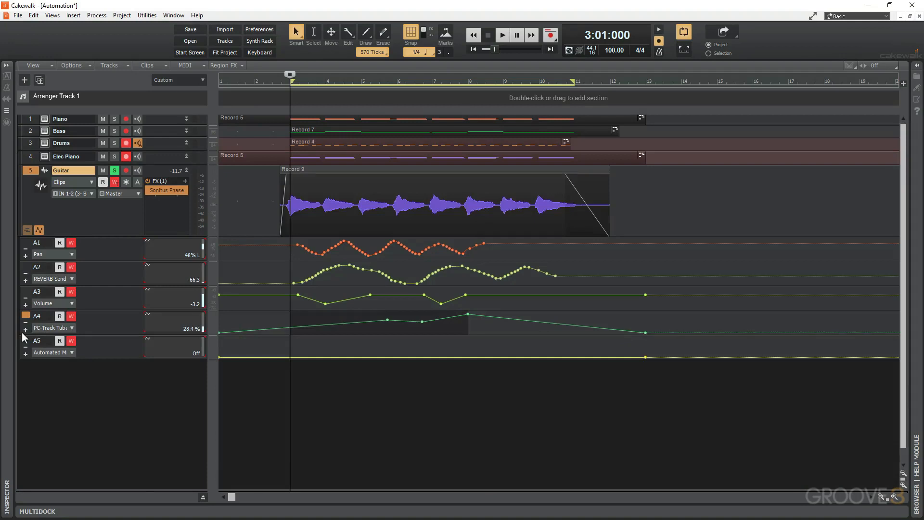
click(56, 352)
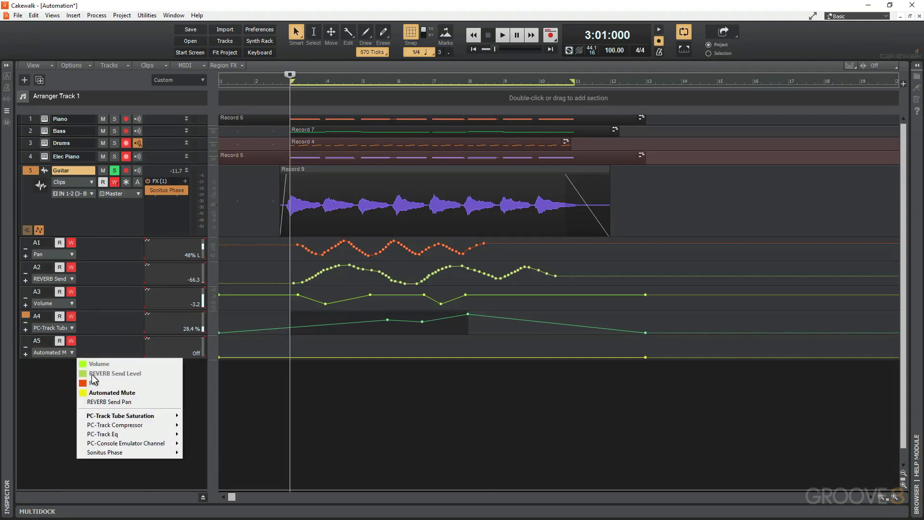
mouse_move(155, 452)
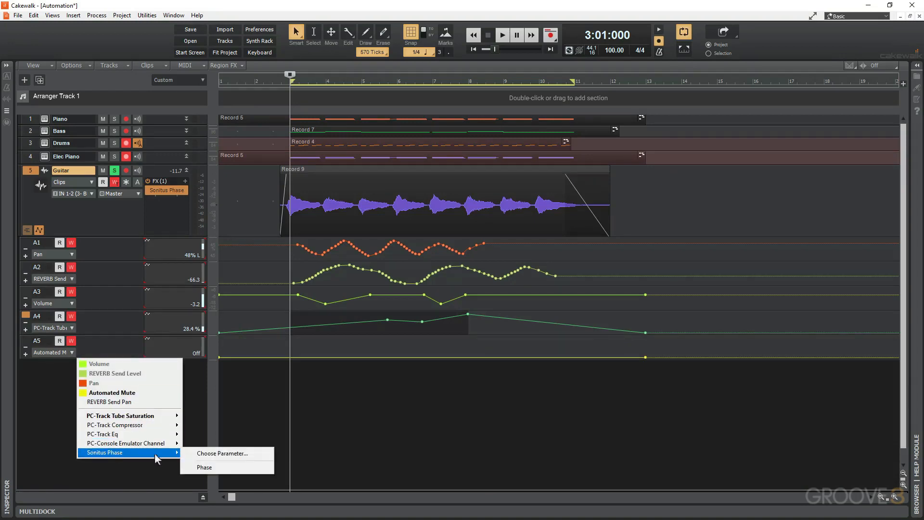
click(209, 453)
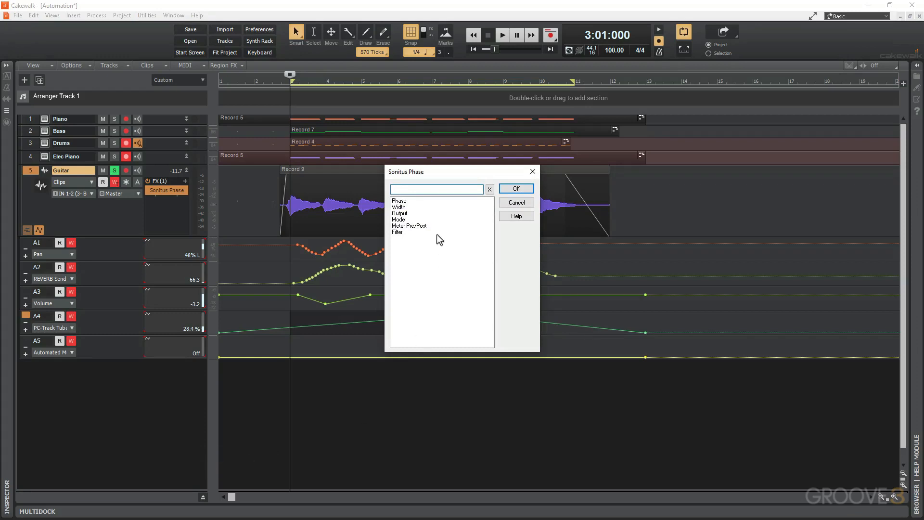
click(398, 206)
click(517, 189)
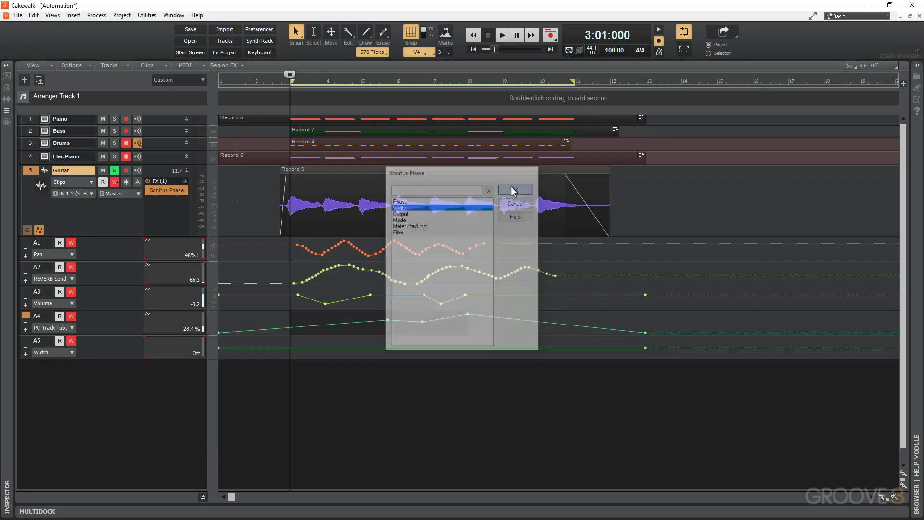
Draw Width automation points in lane A5 near measures 3, 5 and 8, with a slight dip at the first
drag(304, 346, 378, 348)
click(307, 351)
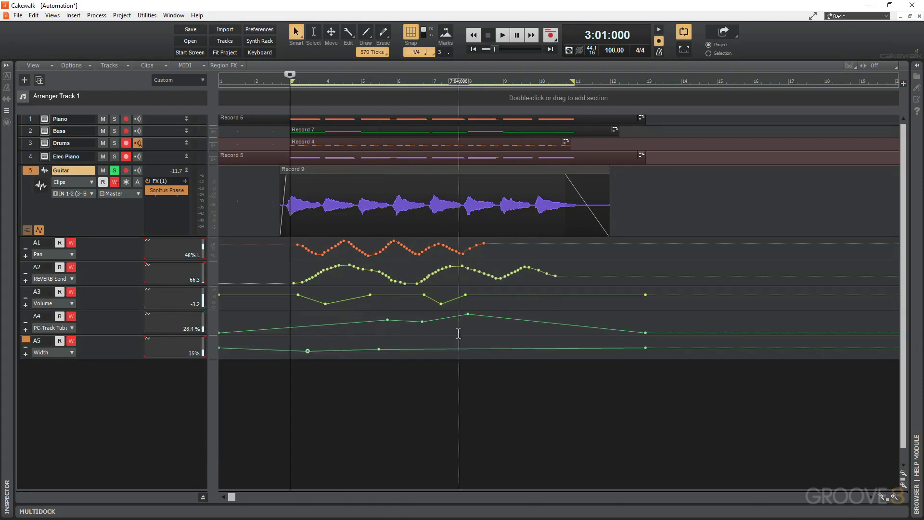
click(465, 347)
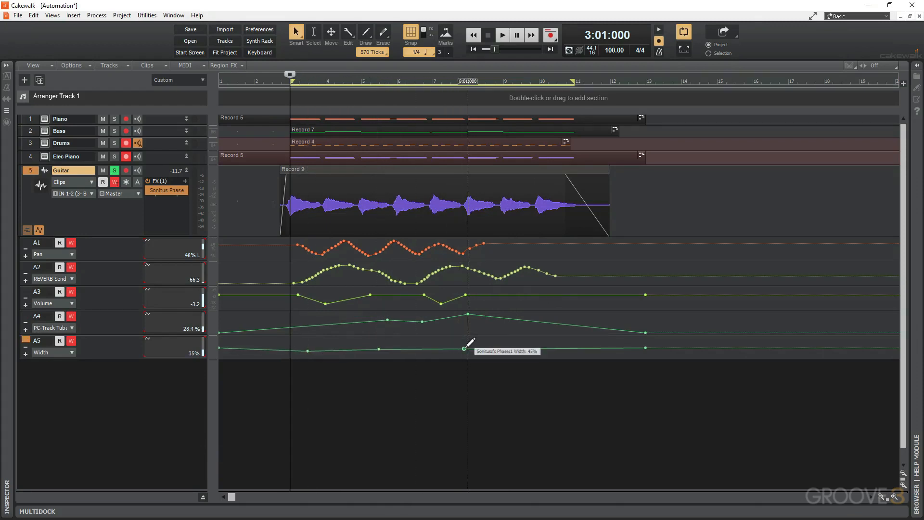
click(558, 347)
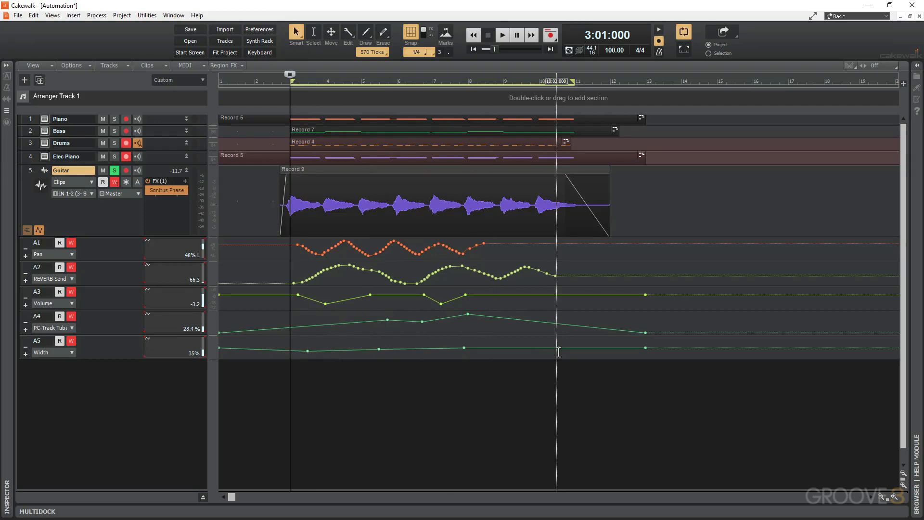
Open Sonitus Phase from the Guitar strip in the Console and play back to watch its Width automation
key(alt+2)
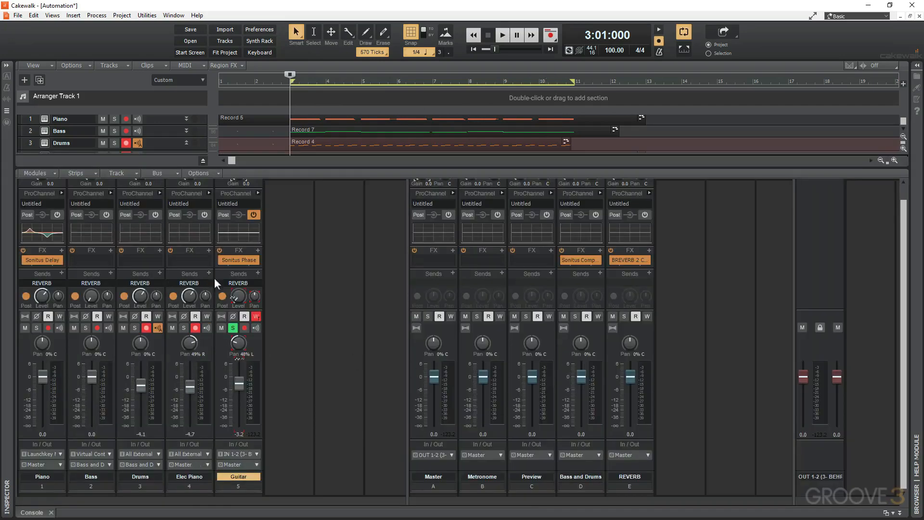
double_click(238, 261)
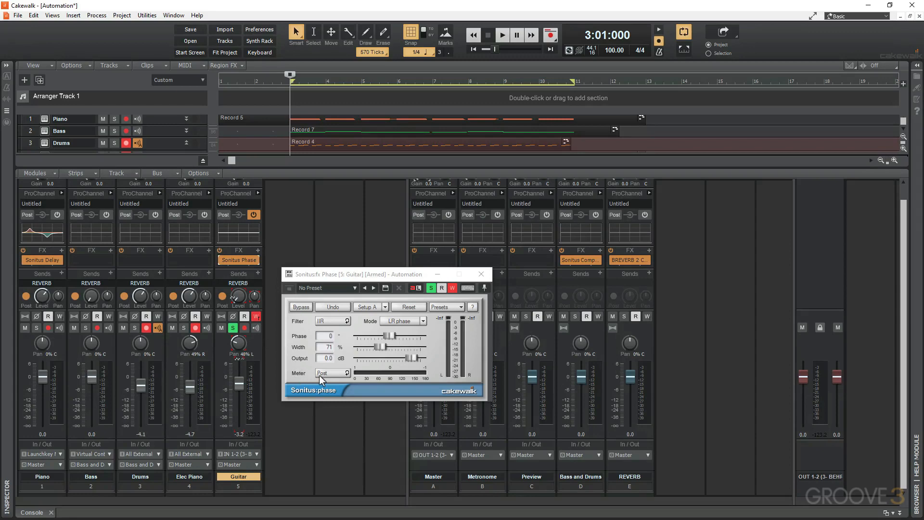
key(space)
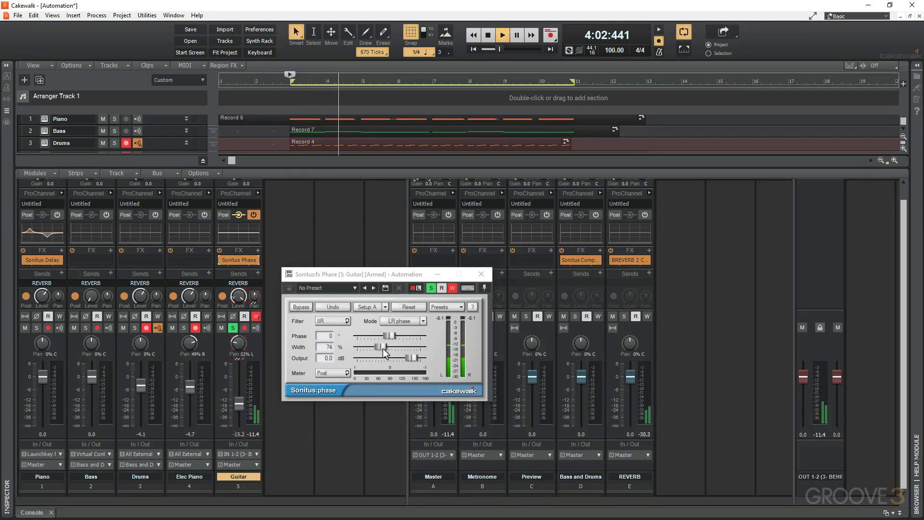
Switch the plug-in's automation write off and on again, and record Width automation around measure 10 by moving the Width control during playback
click(453, 289)
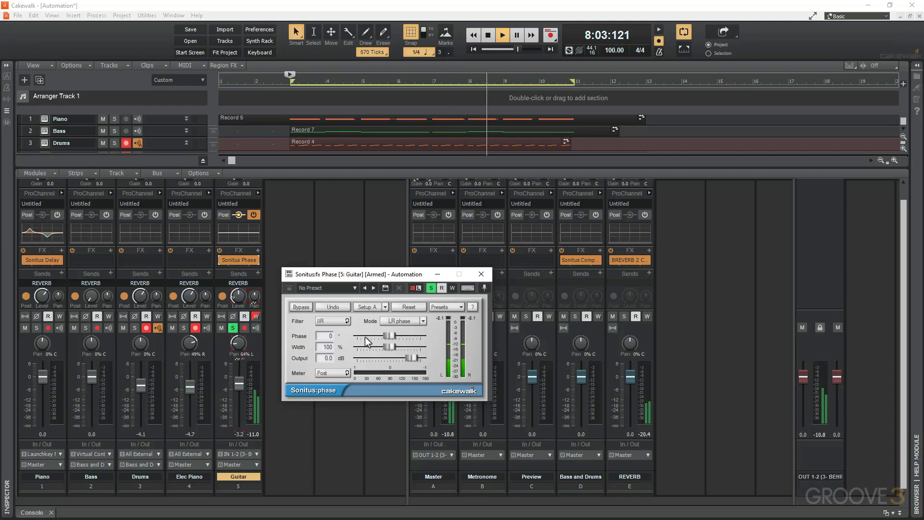
click(451, 288)
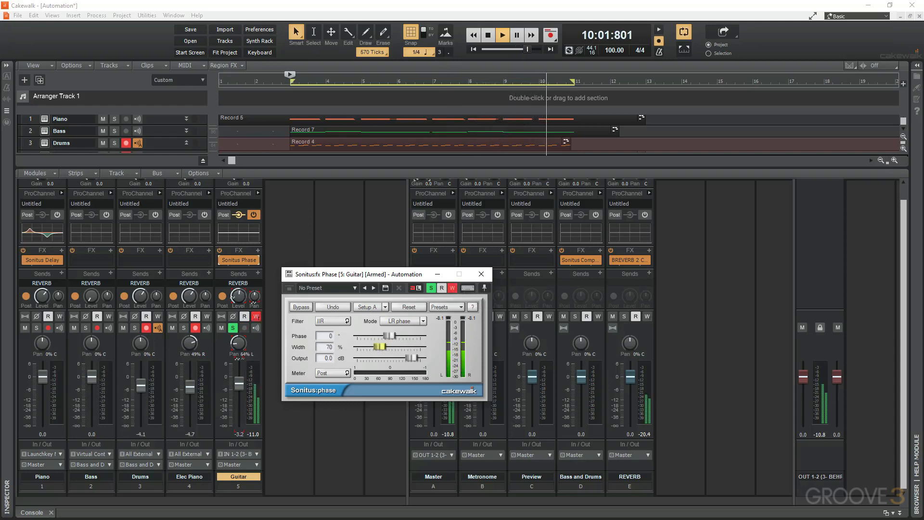
drag(389, 347, 386, 348)
key(space)
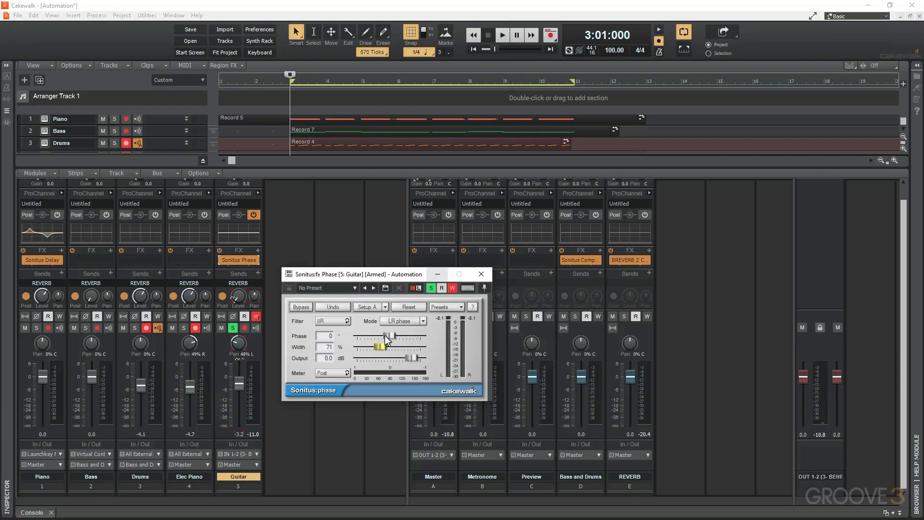
Record Phase automation from measure 3 by moving the Phase control during playback, and close Sonitus Phase to view the Guitar lanes
key(space)
mouse_move(391, 338)
mouse_down()
mouse_move(403, 336)
mouse_move(383, 337)
mouse_move(393, 337)
mouse_up()
key(space)
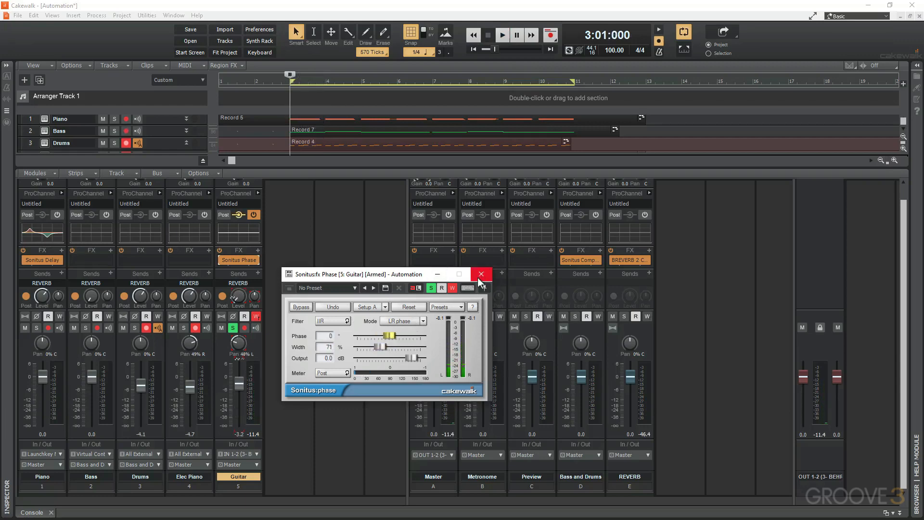
click(481, 274)
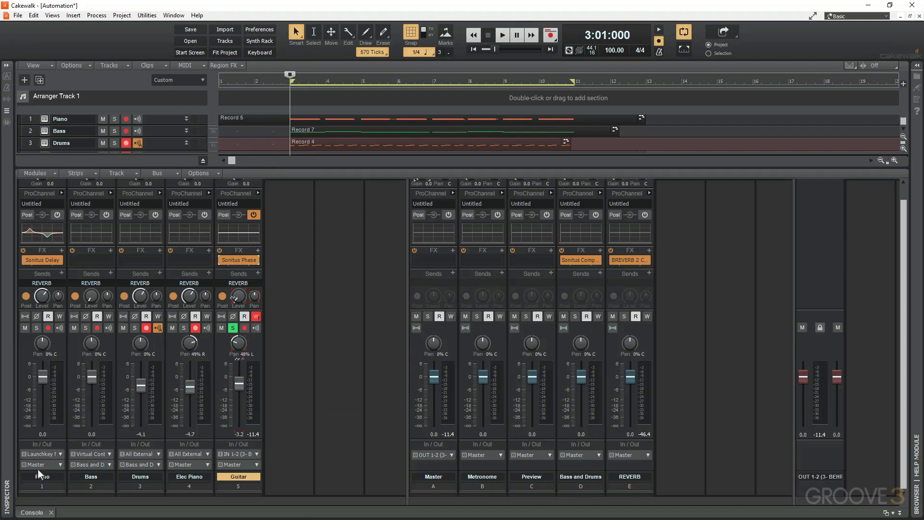
click(51, 513)
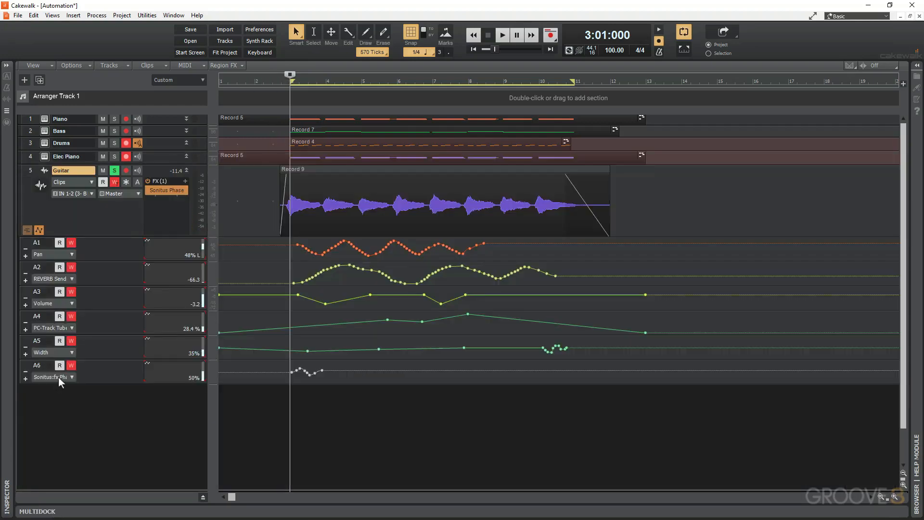